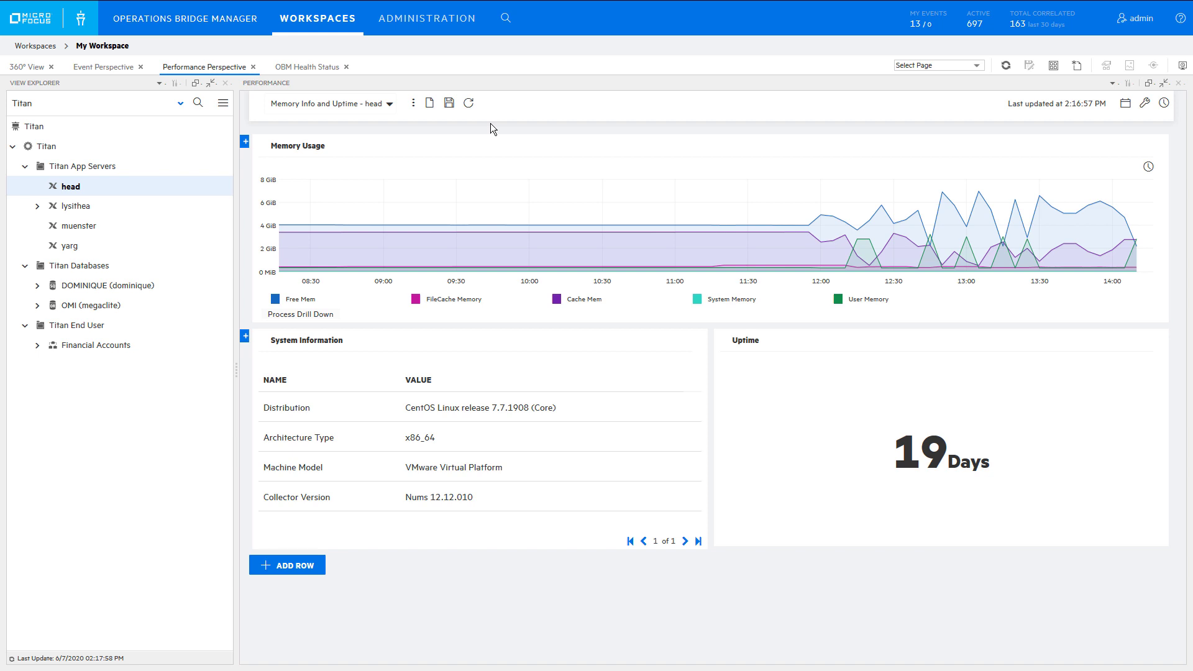
- Start a new empty dashboard and retitle its chart 'Memory Usage'
click(429, 103)
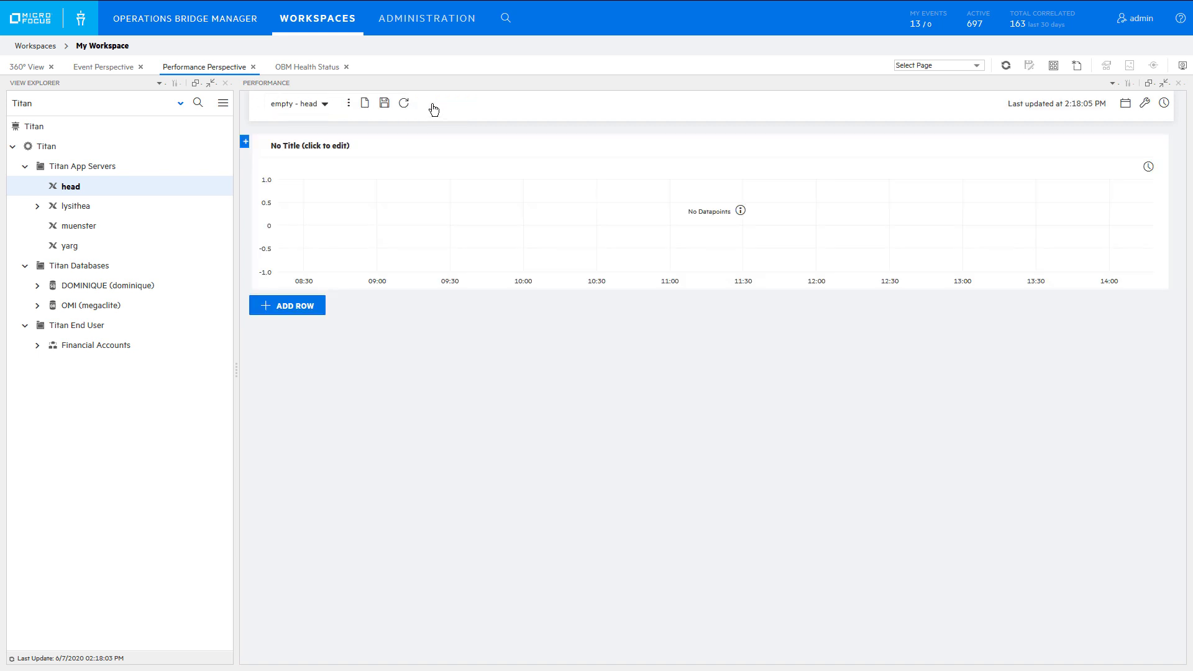
mouse_move(328, 152)
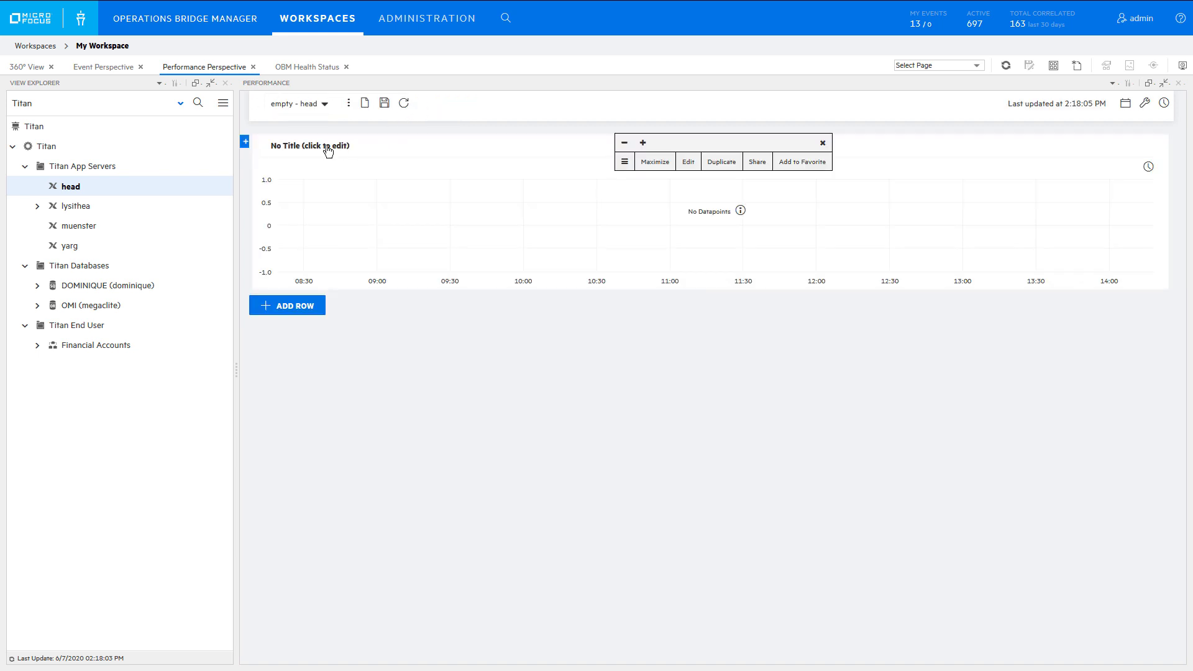
click(688, 162)
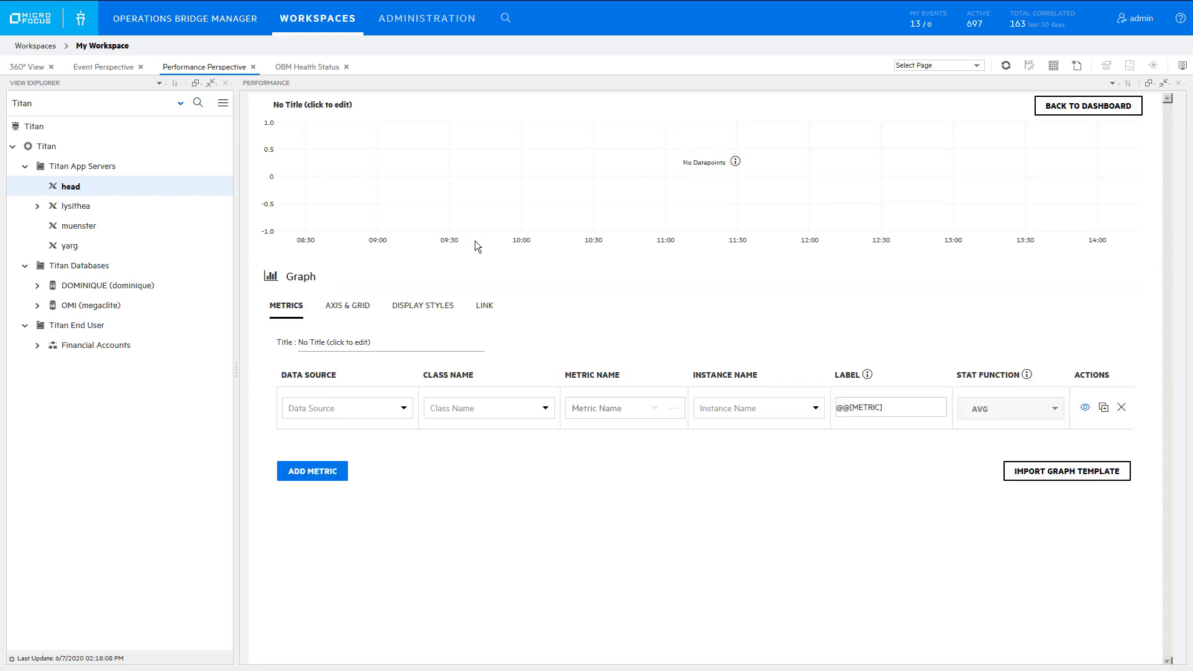
triple_click(356, 344)
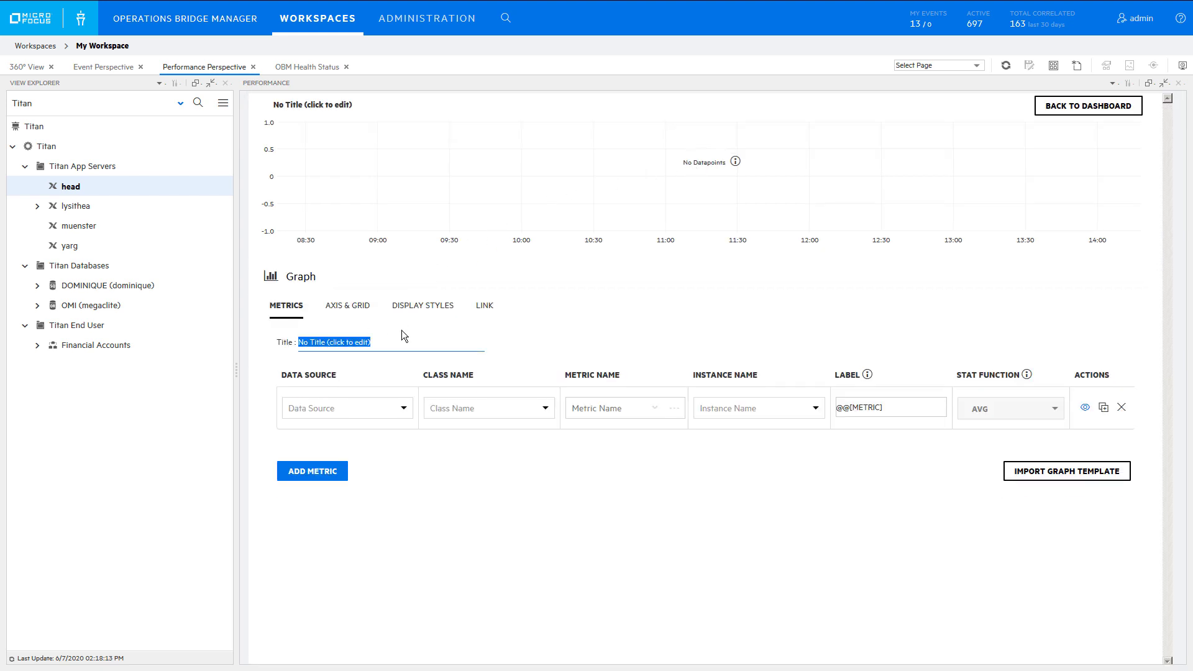
text(Memory Usage)
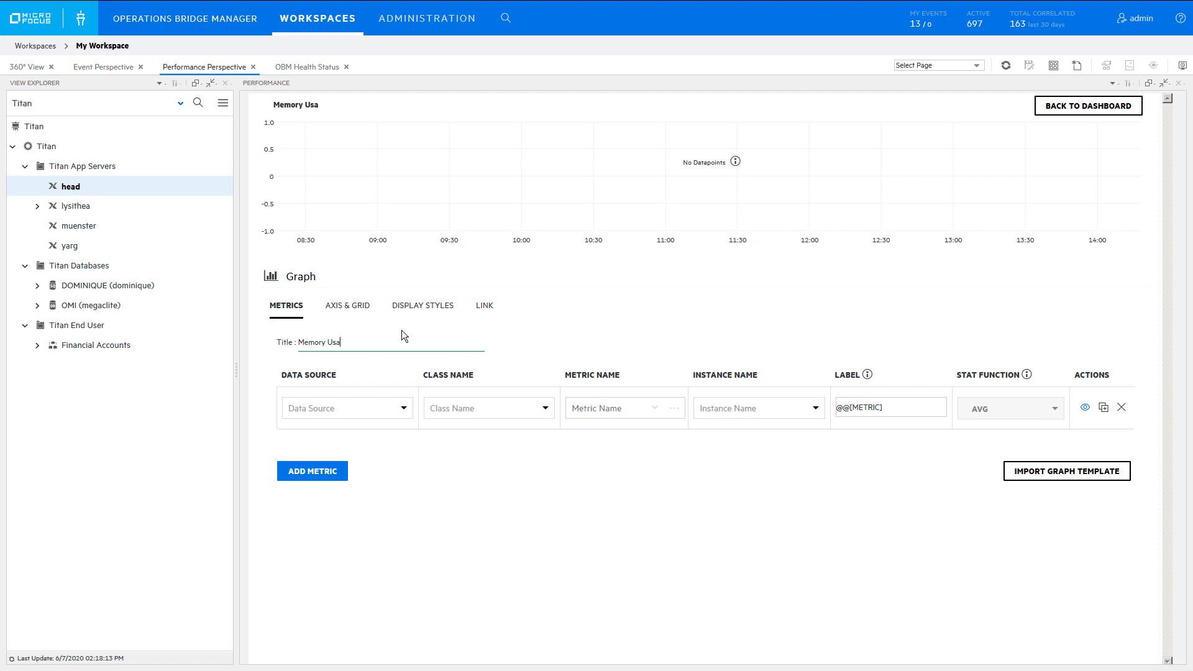
- Plot GBL_MEM_FREE from the Operations Agent's GLOBAL class on the chart
click(406, 411)
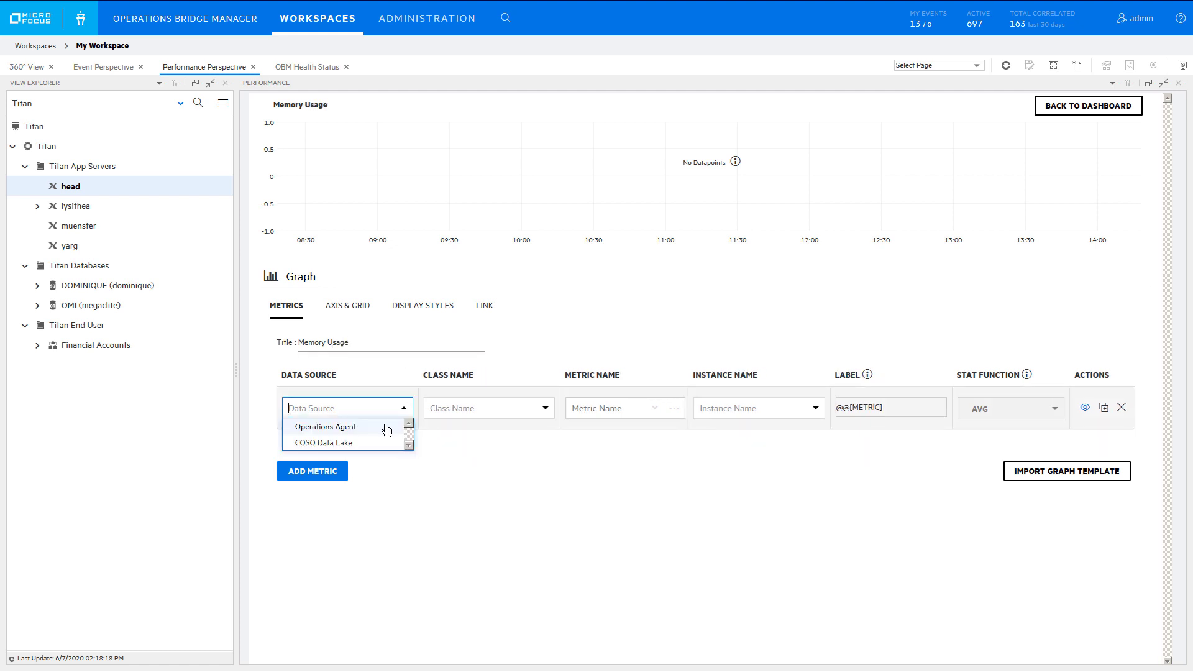
click(373, 428)
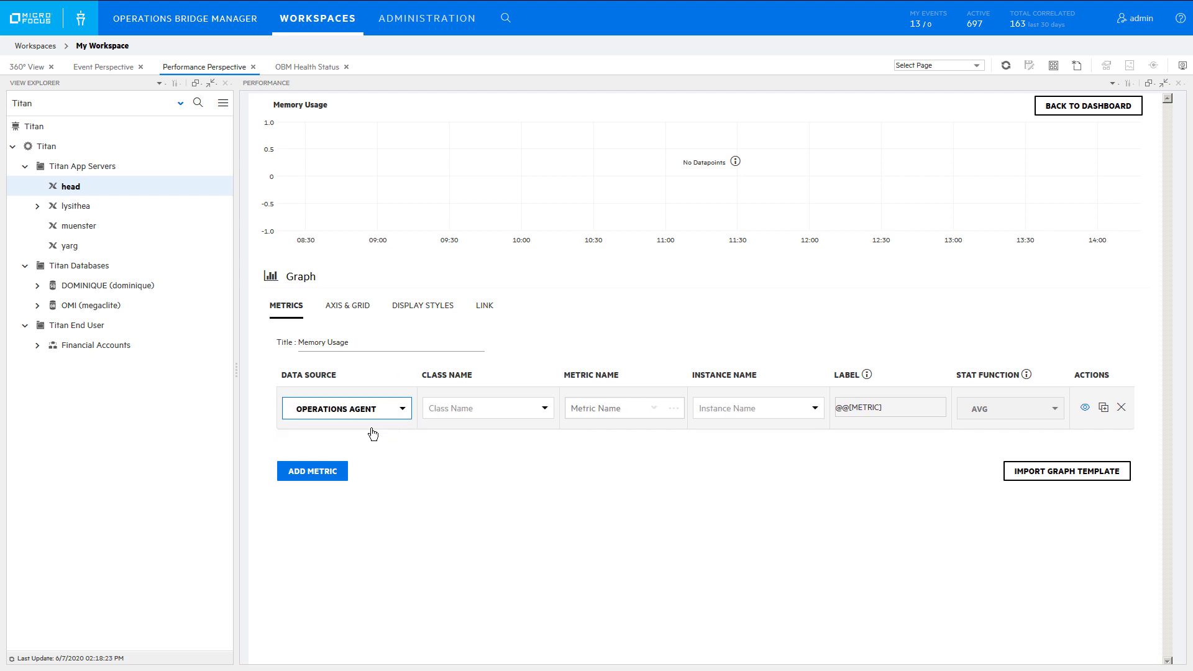
click(547, 408)
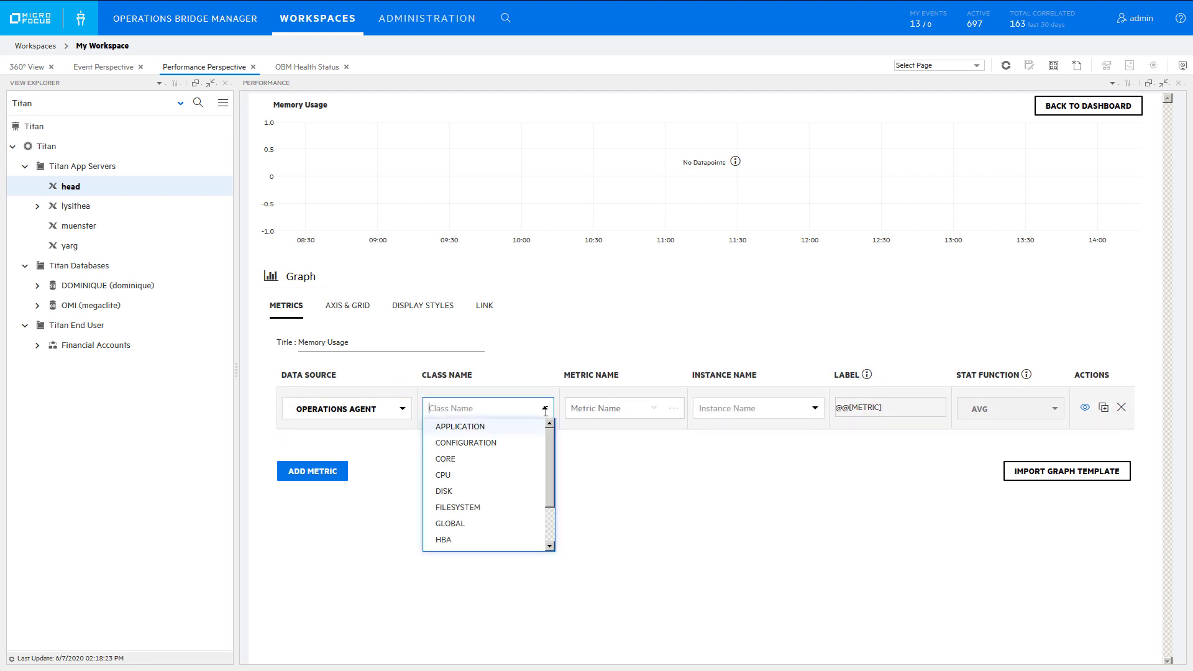
click(503, 528)
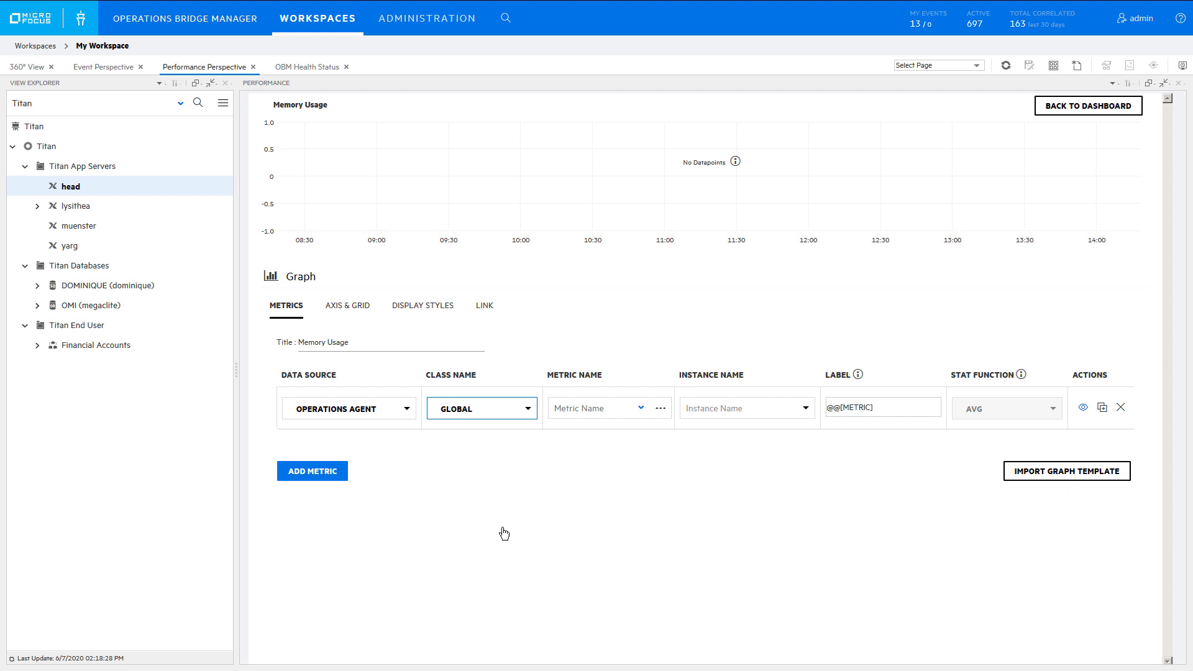
click(640, 410)
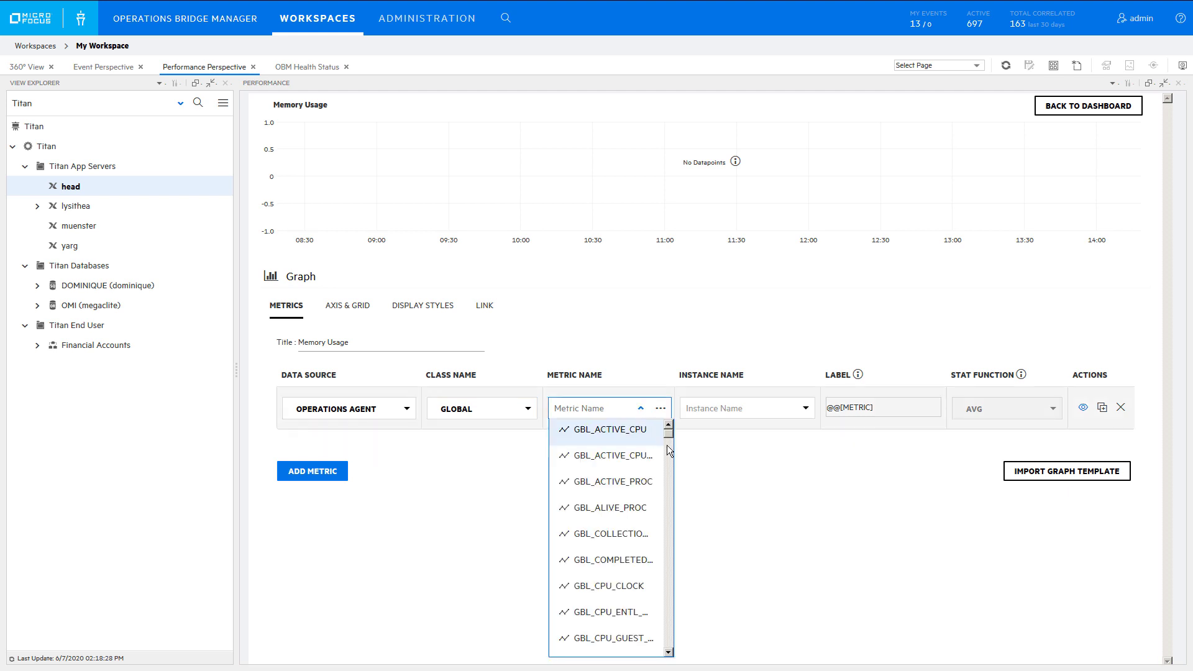
drag(671, 439, 669, 506)
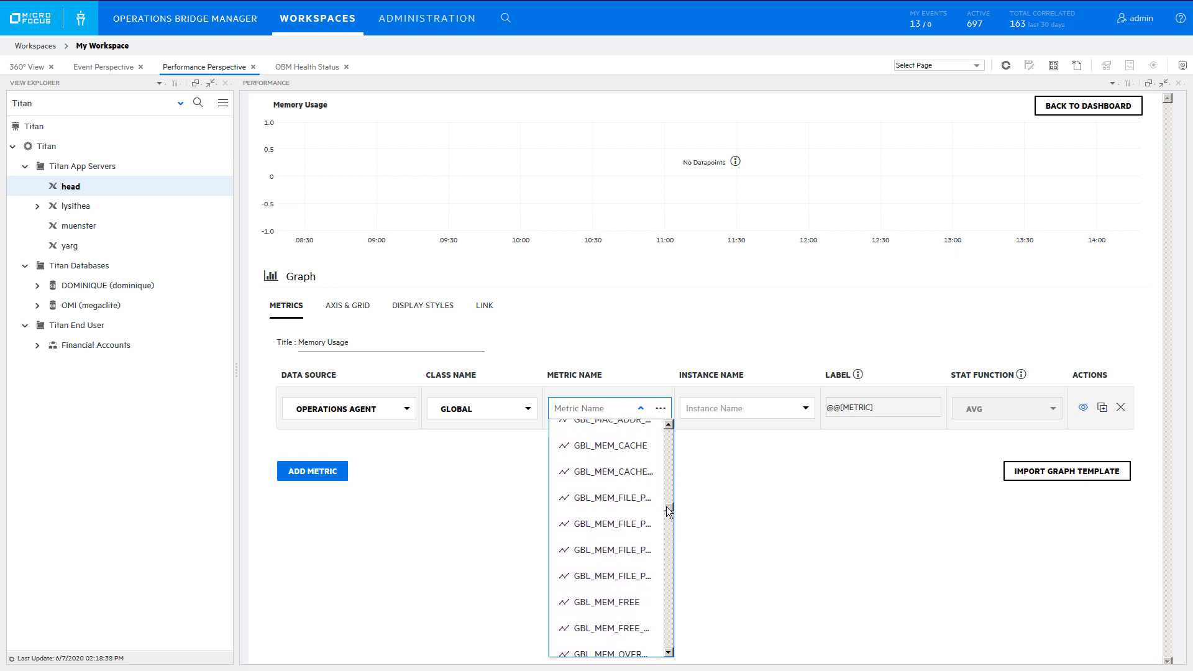
click(629, 602)
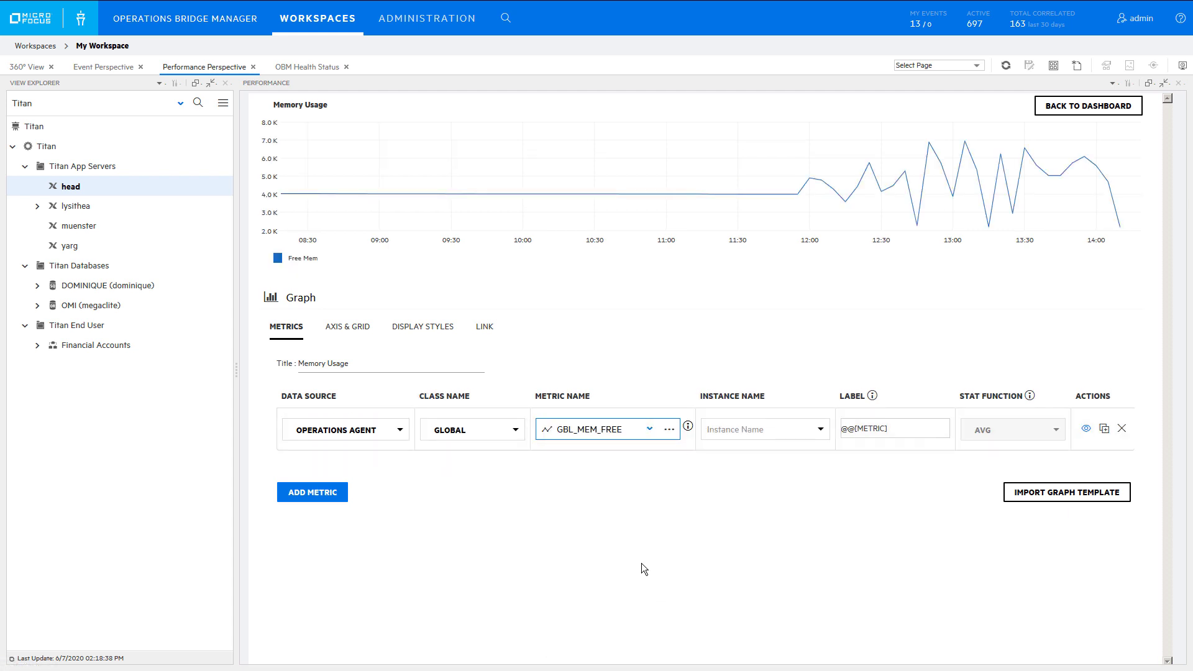
- Add a second metric row plotting GBL_MEM_FILE_PAGE_CACHE from Operations Agent GLOBAL
click(318, 499)
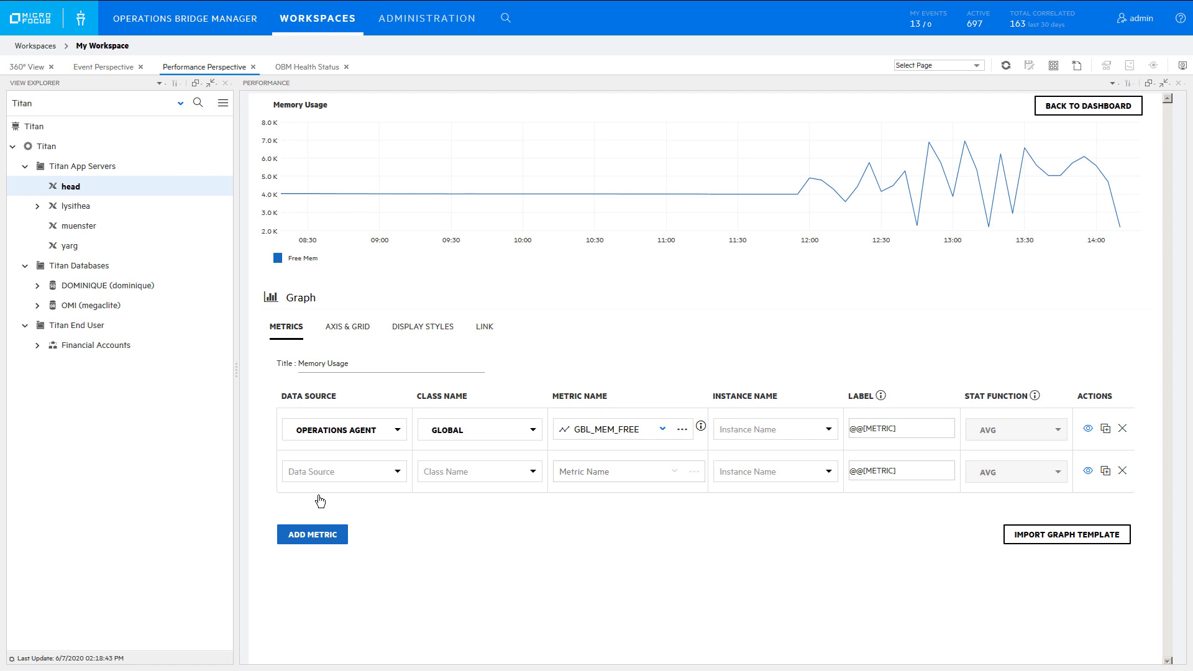
click(400, 473)
click(373, 489)
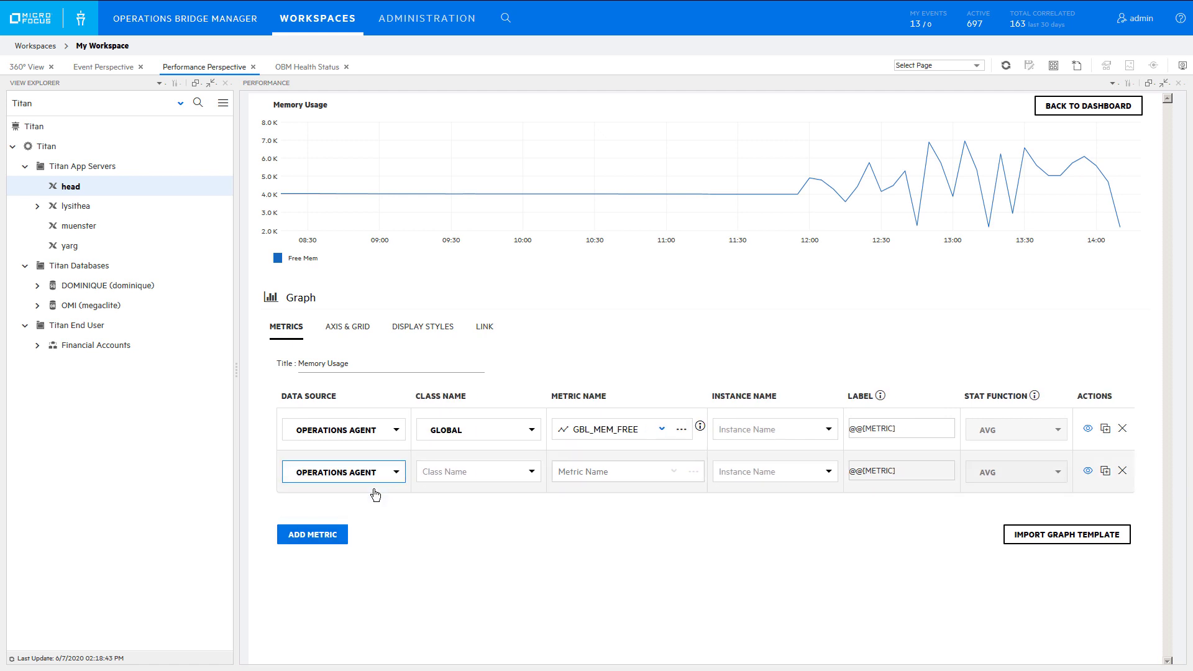
click(517, 476)
click(532, 471)
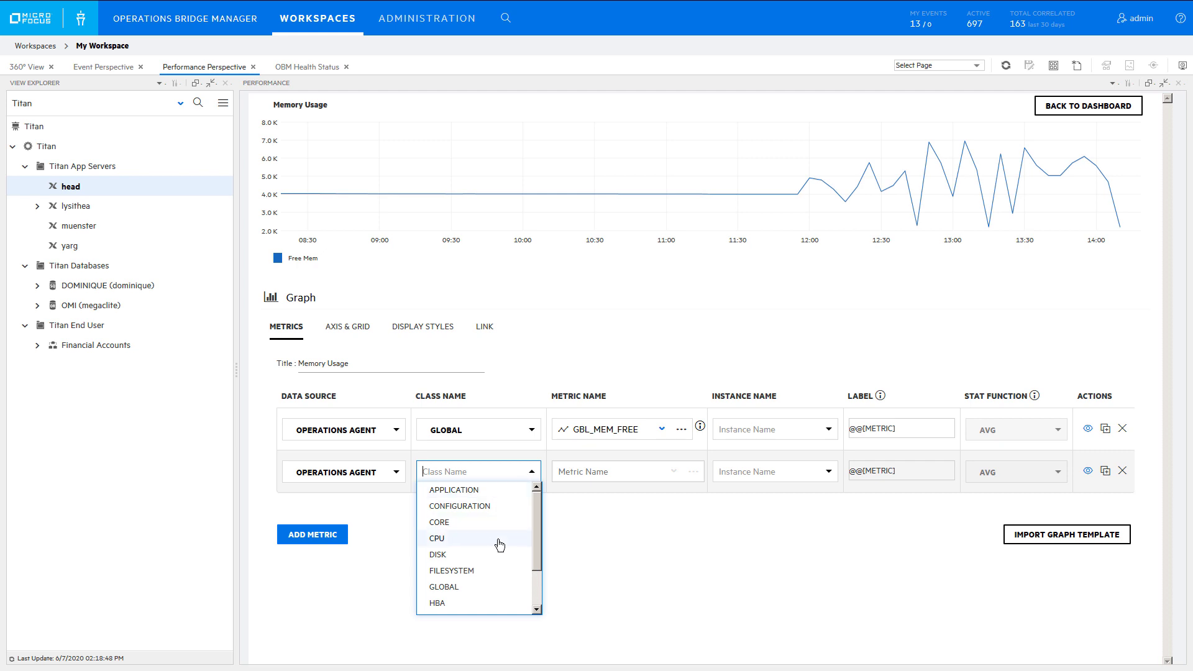
click(497, 587)
click(662, 472)
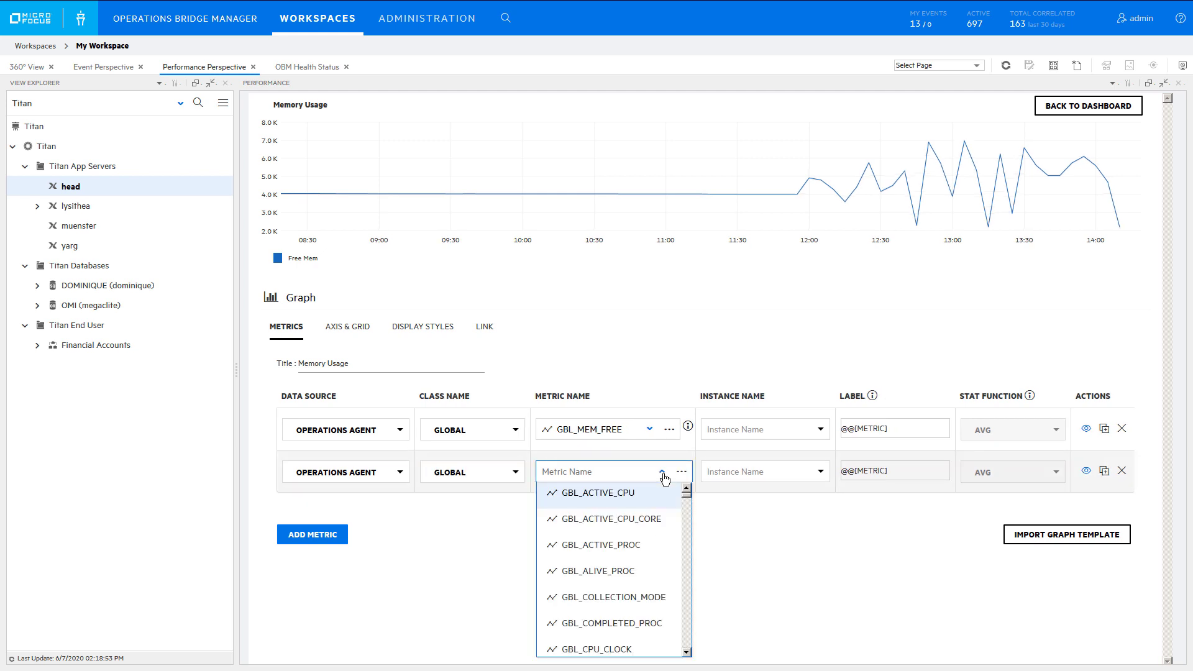
drag(686, 501, 684, 549)
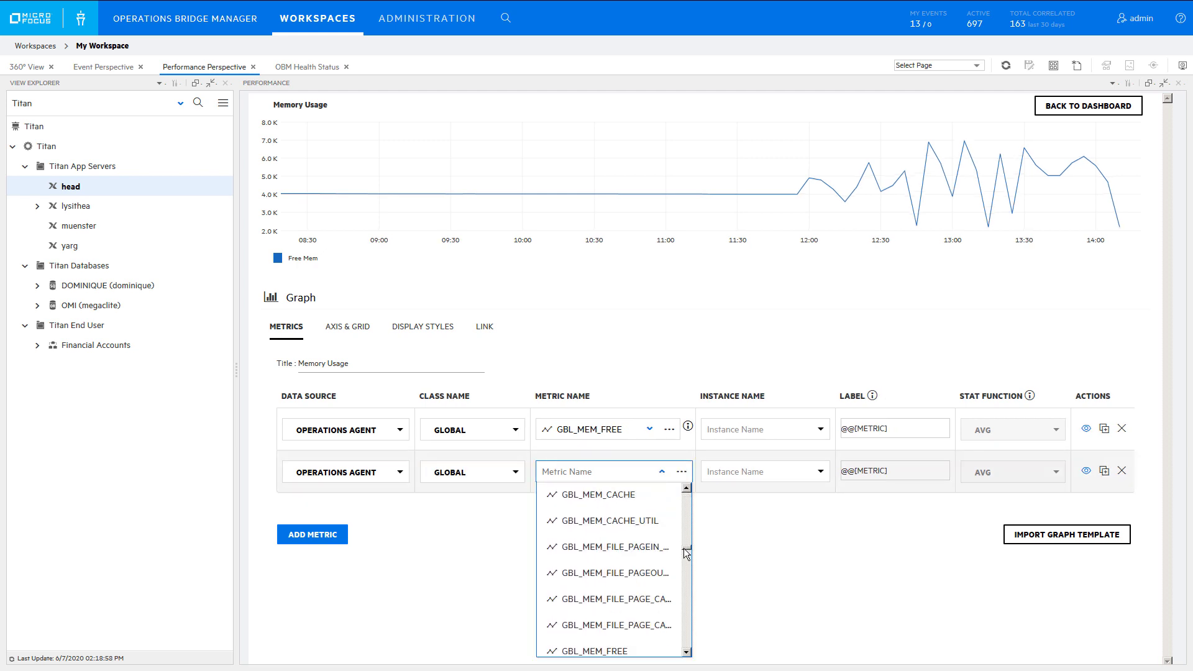
click(646, 599)
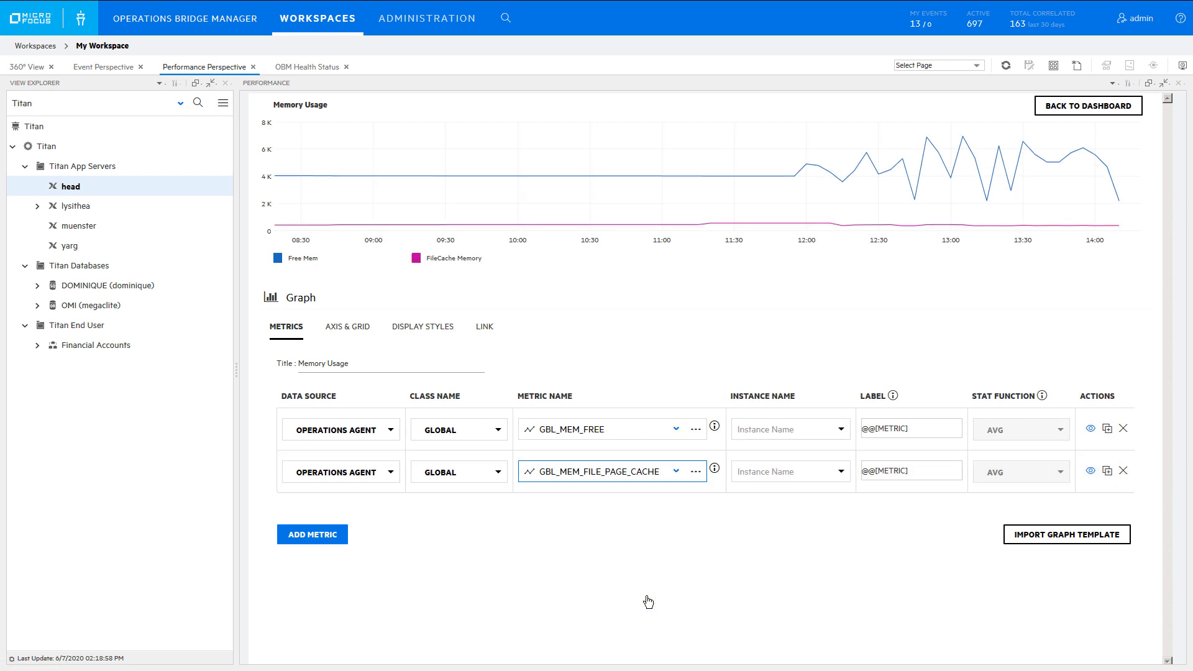
- Duplicate rows to add GBL_MEM_CACHE and GBL_MEM_SYS as third and fourth series
click(1107, 470)
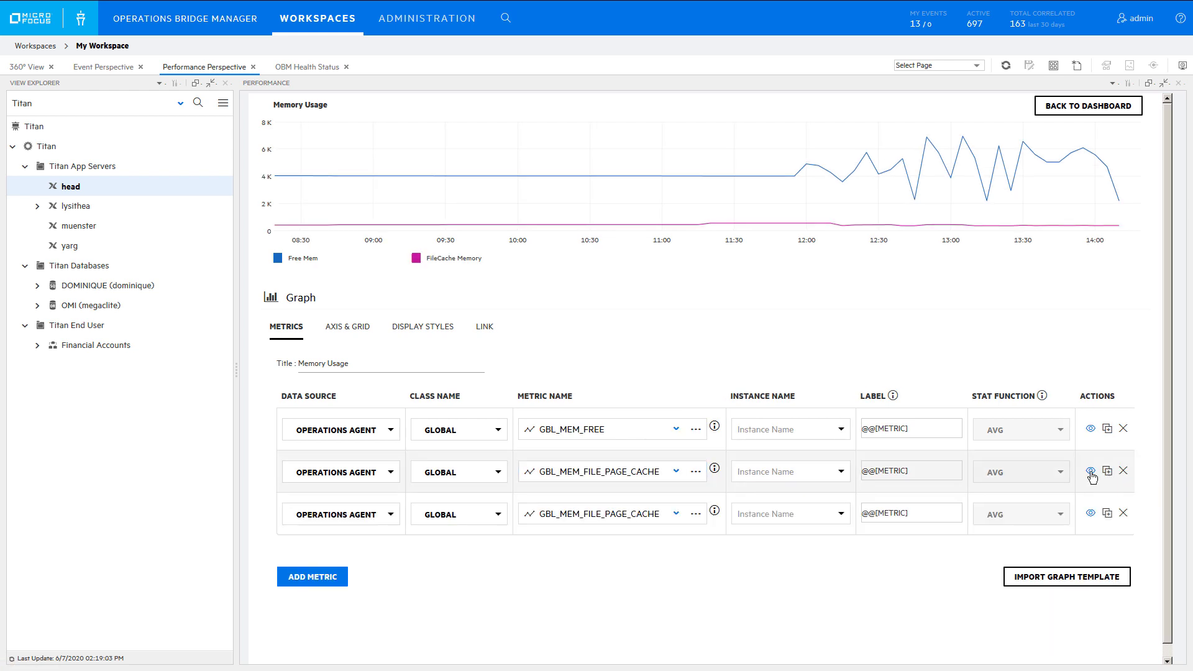
click(676, 515)
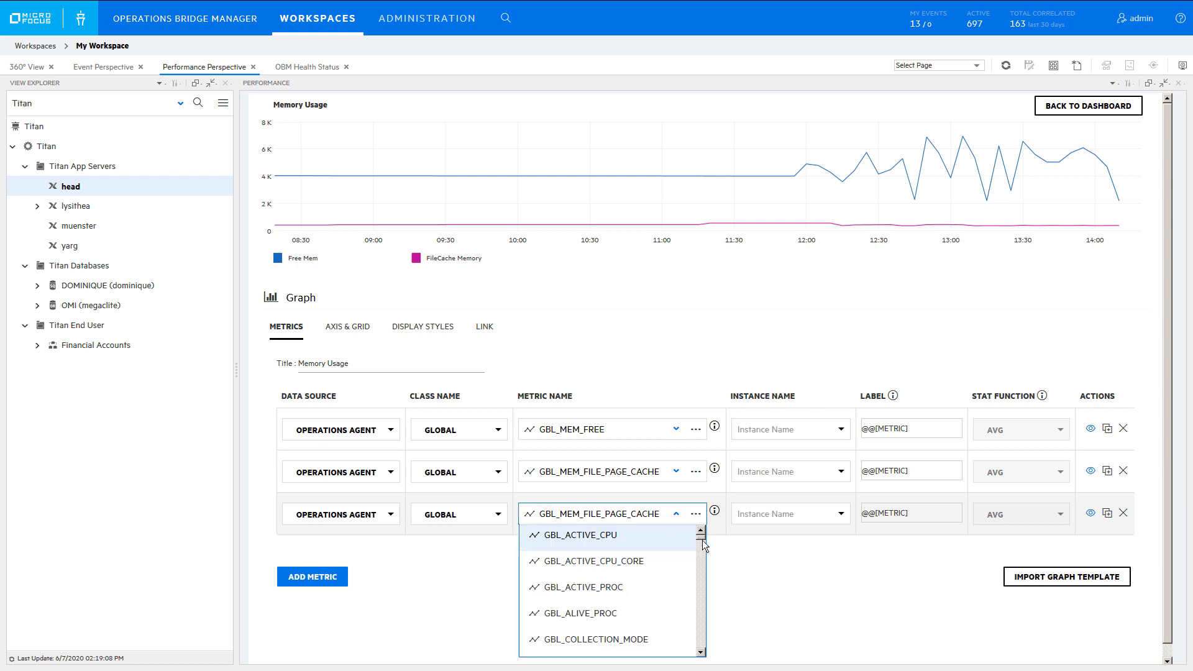
drag(702, 539, 692, 575)
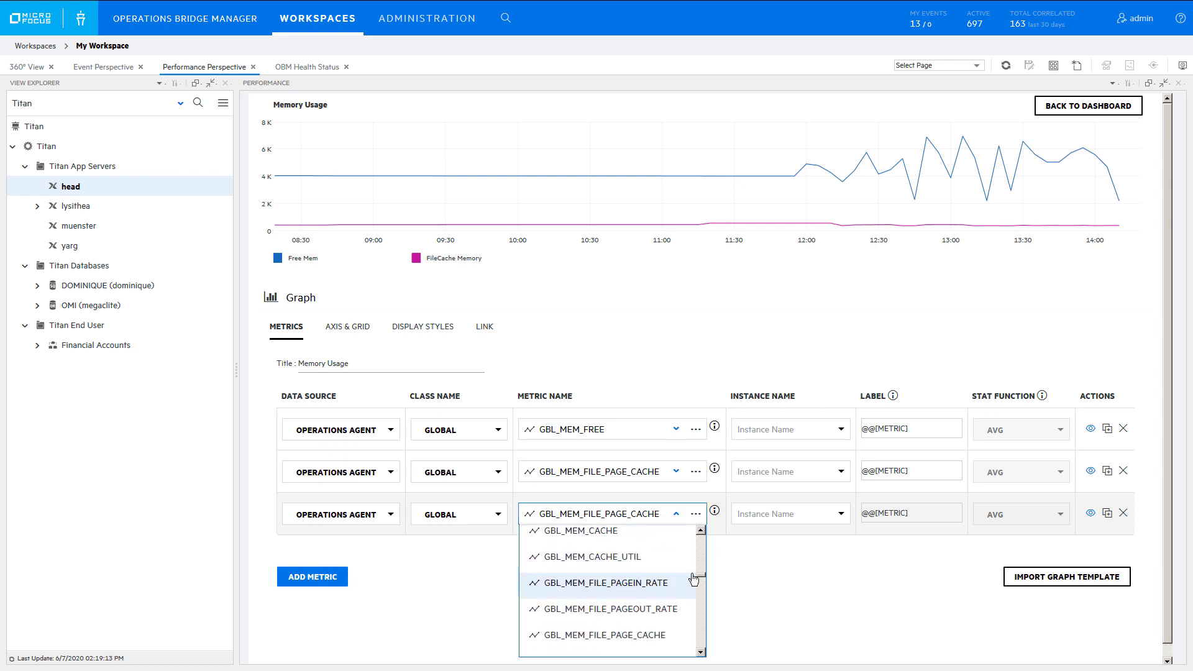
click(620, 536)
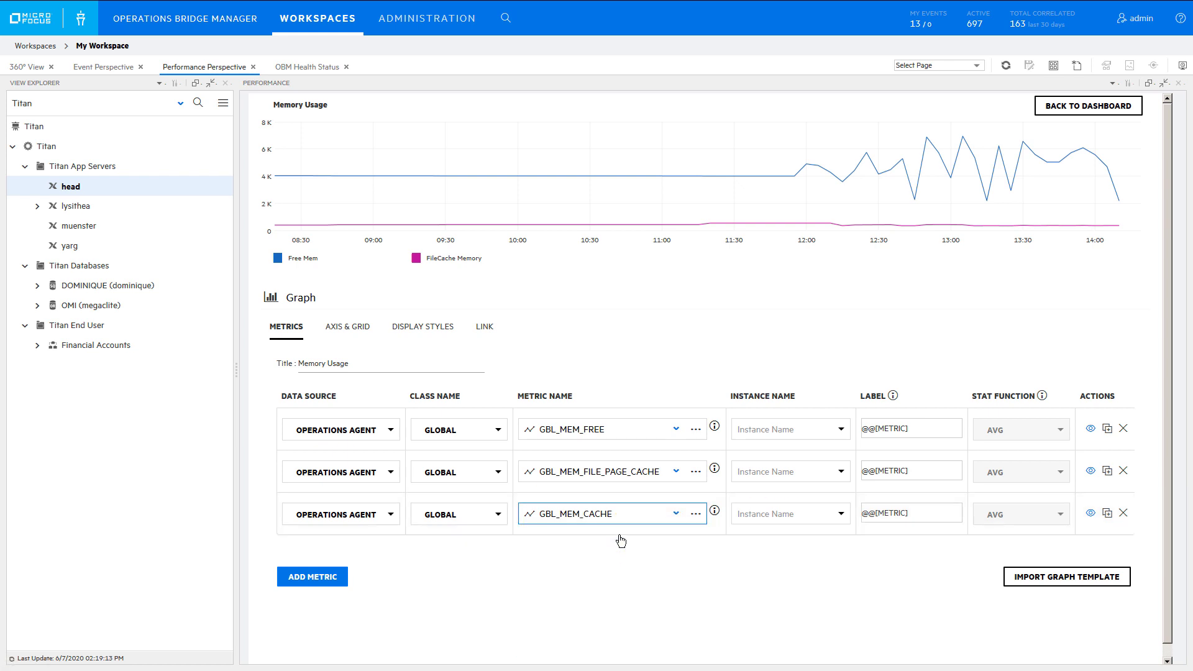
click(1107, 515)
click(675, 556)
drag(701, 577, 702, 610)
click(683, 630)
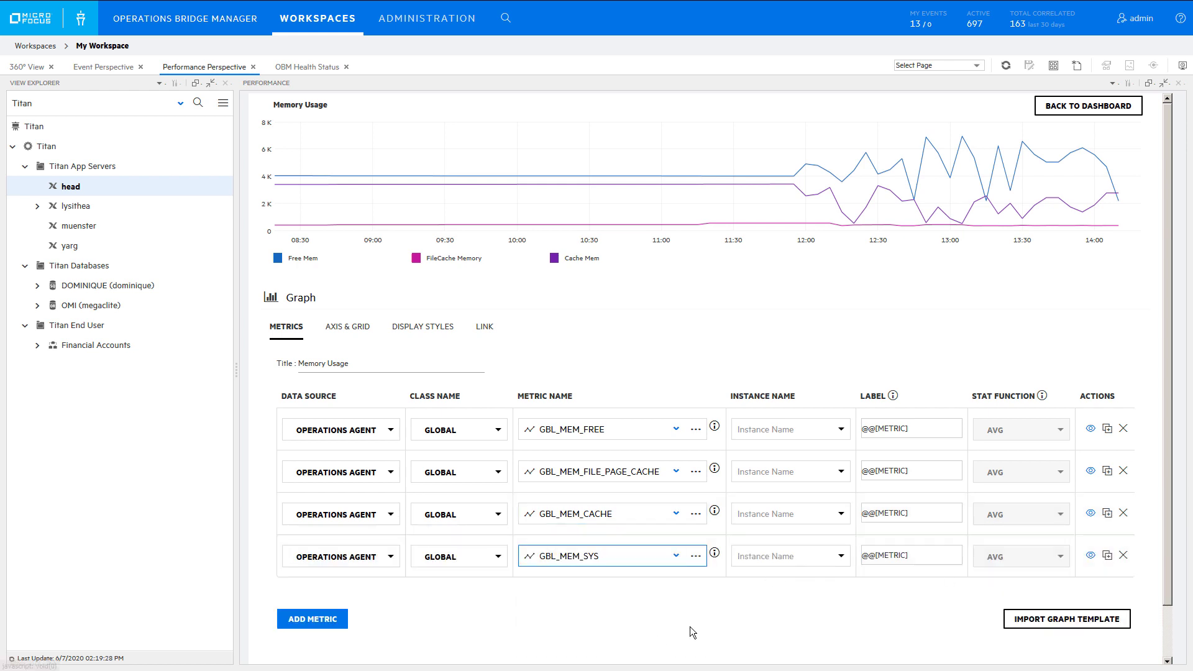
- Add GBL_MEM_USER as the fifth series, then view and dismiss the Free Mem description
click(1106, 555)
click(676, 598)
drag(706, 189, 694, 333)
scroll(694, 333, up, 3)
click(627, 145)
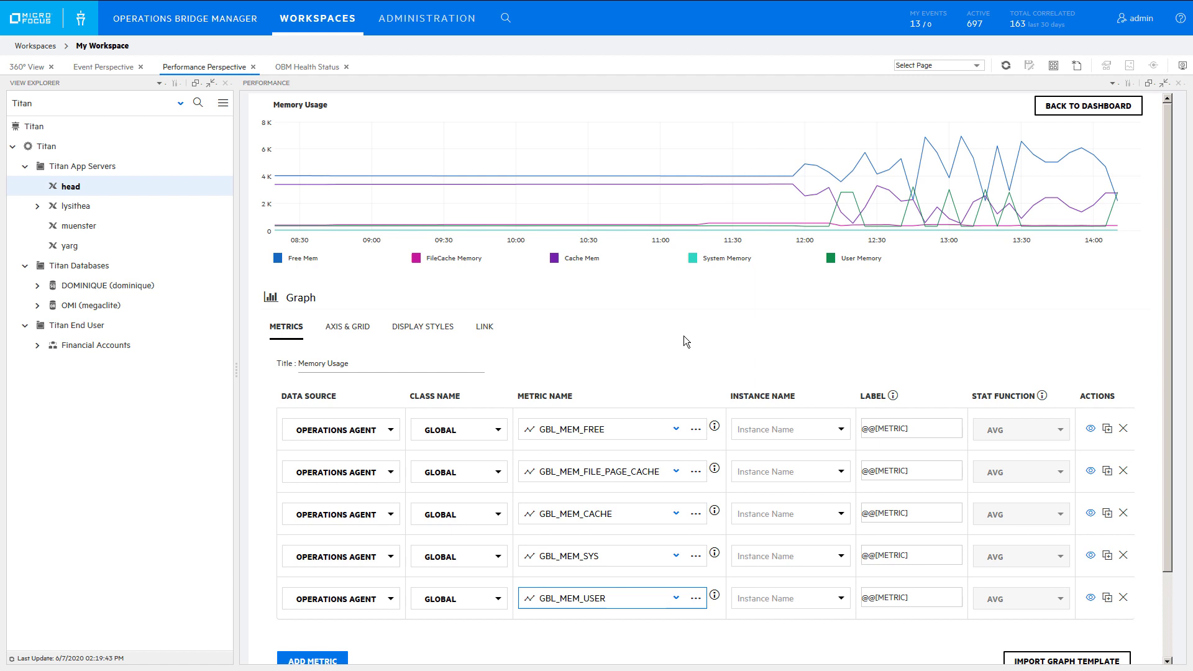
click(714, 430)
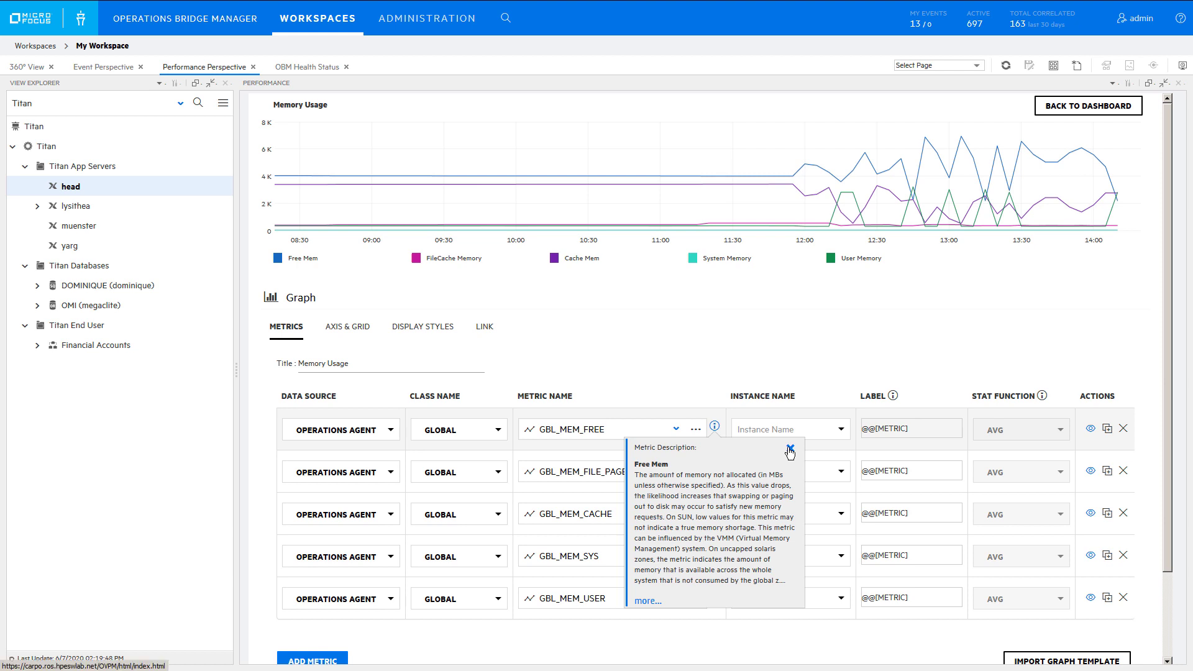
click(789, 449)
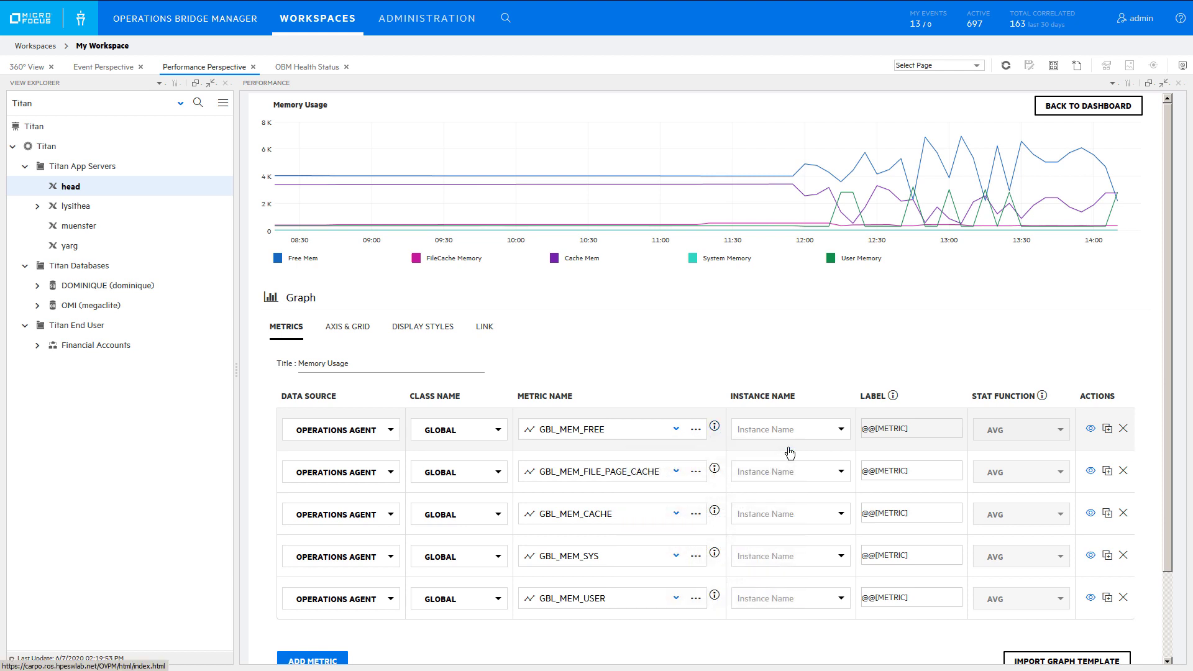
- Set the graph's Left Y Unit to Data > Megabytes under Axis & Grid
click(352, 329)
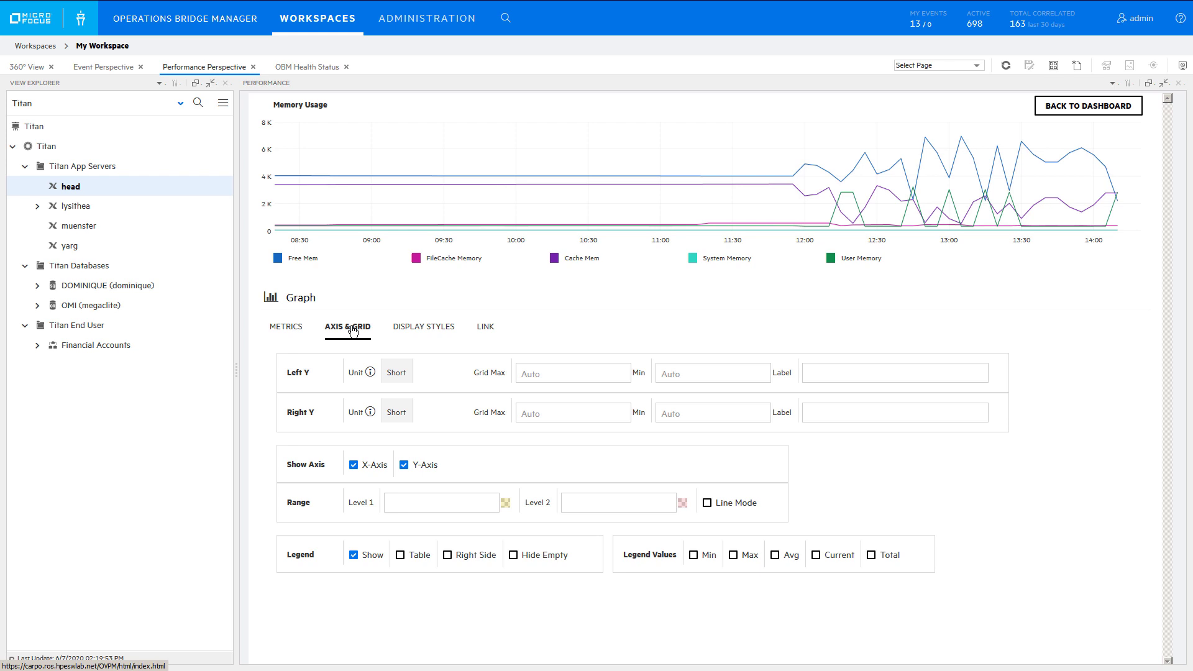
click(397, 374)
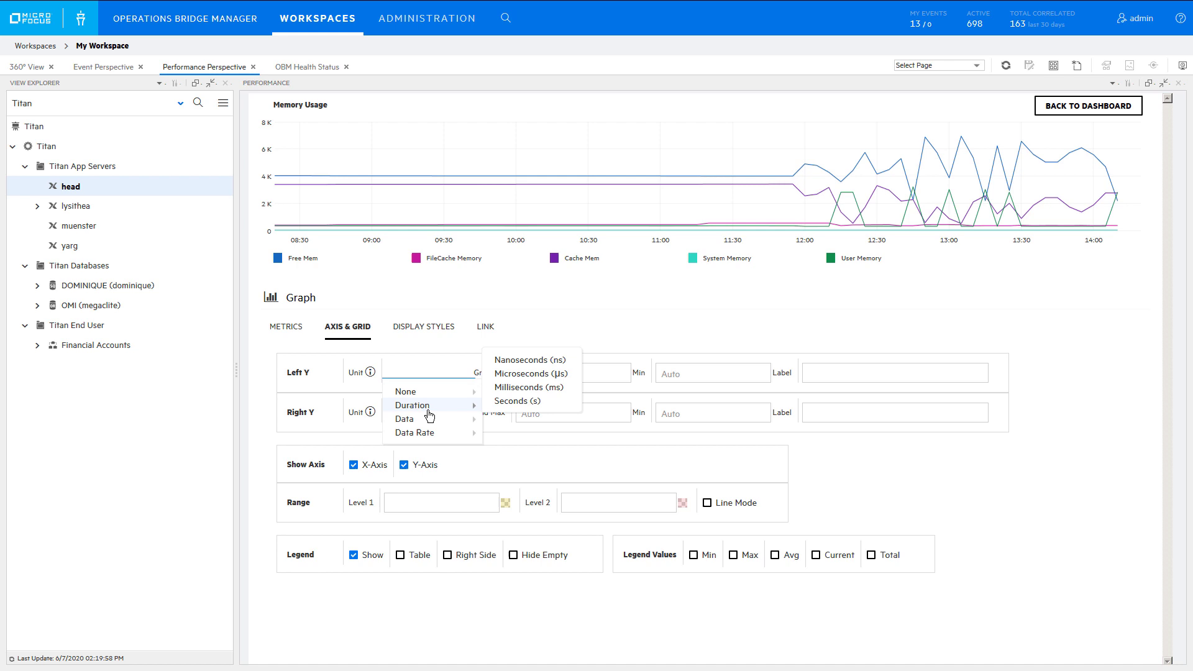
mouse_move(426, 419)
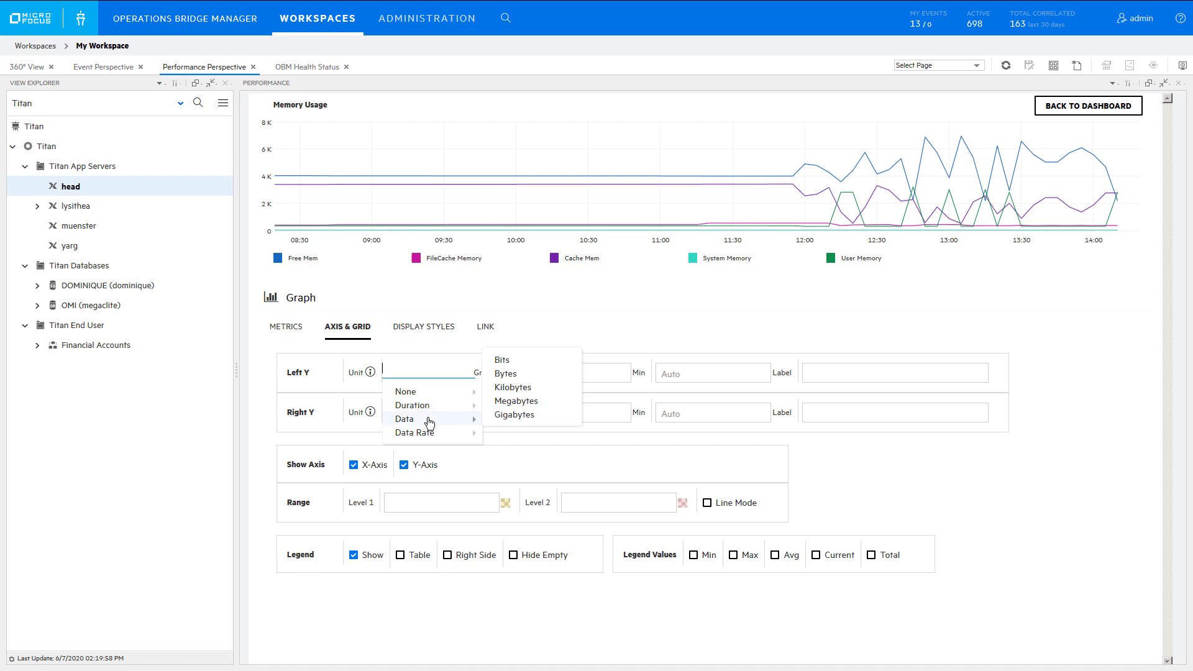
click(536, 408)
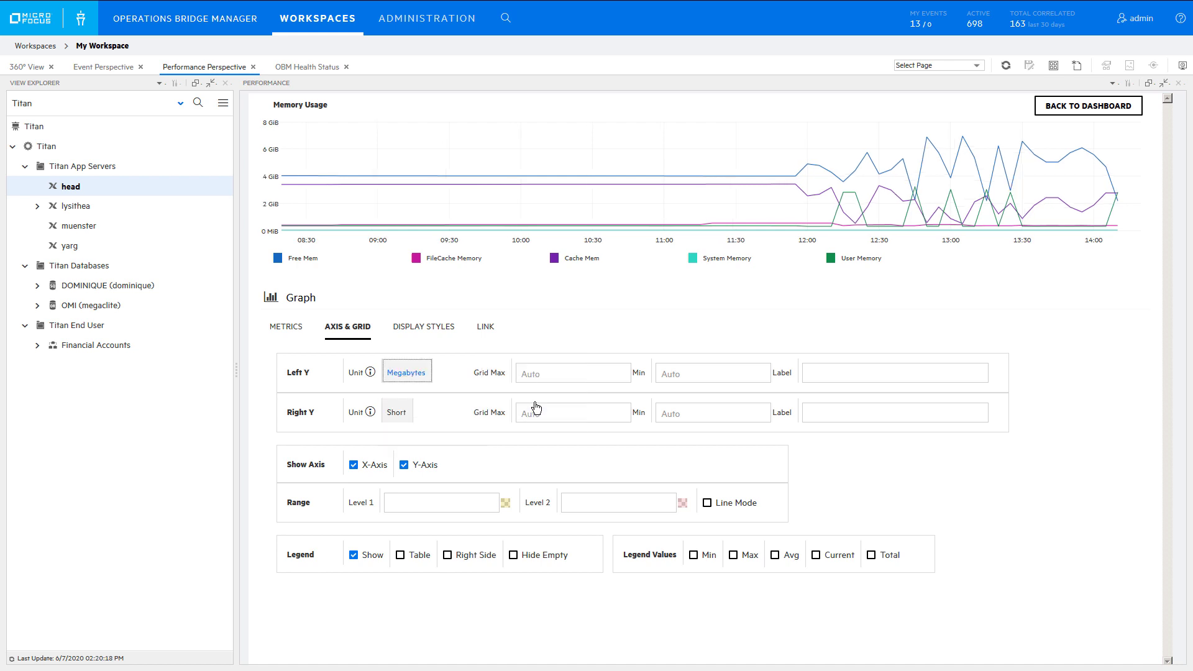
- Set Line Fill to 1 and enable Tooltip All Metrics in Display Styles
click(426, 335)
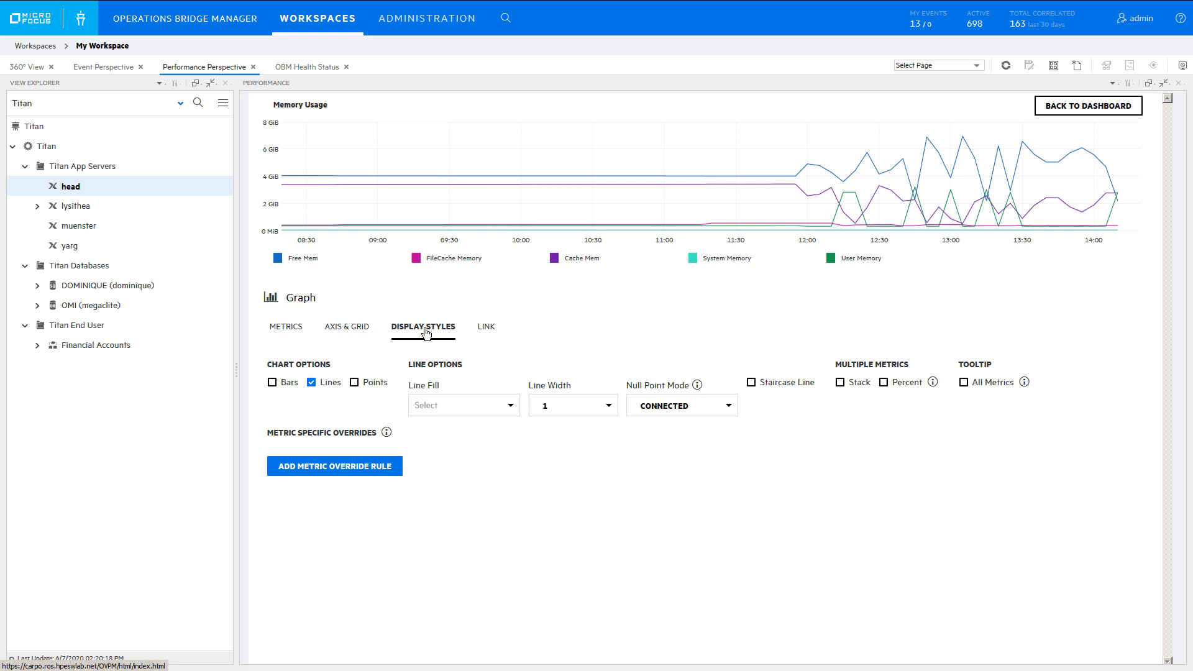
click(510, 404)
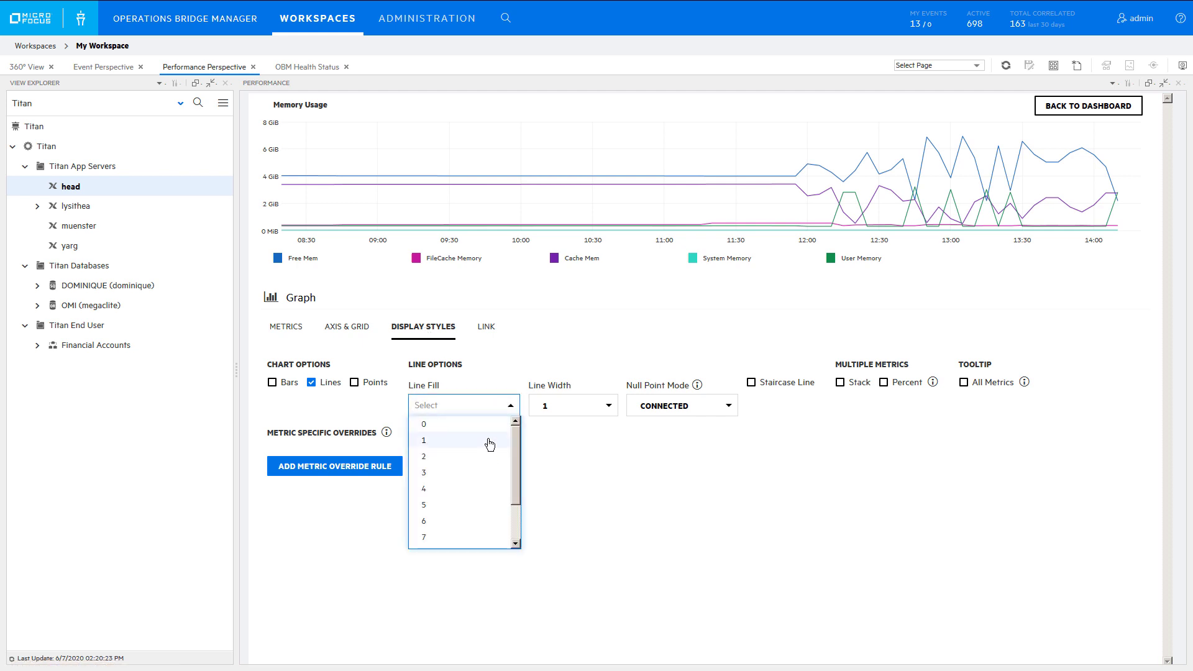
click(490, 442)
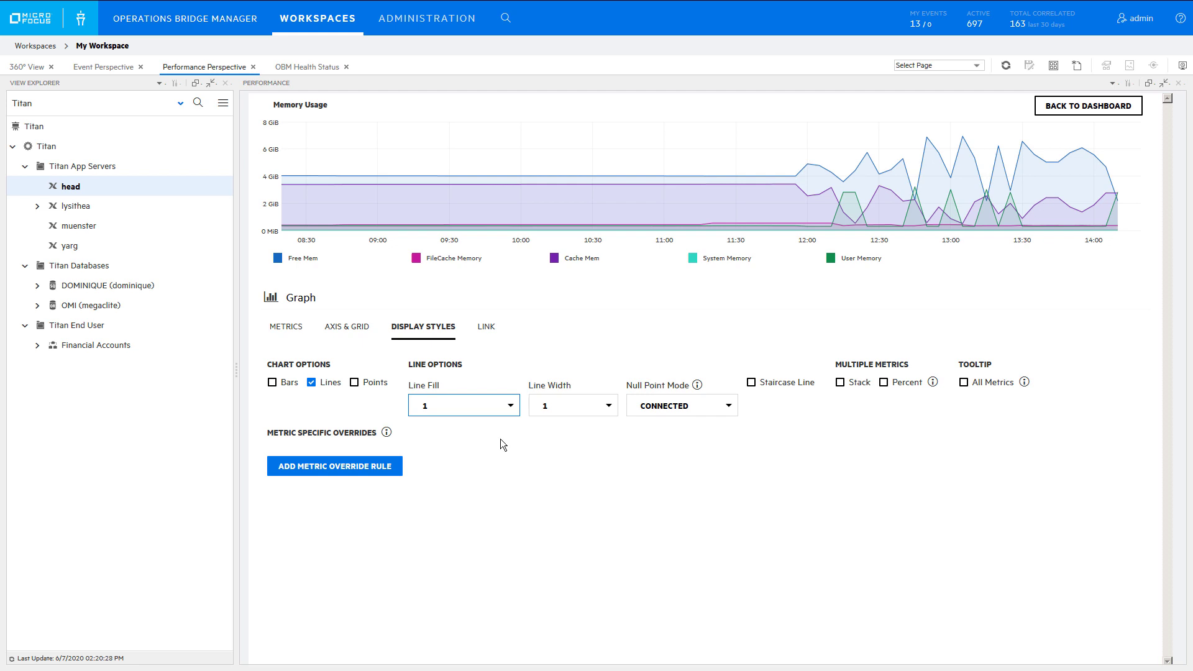
click(964, 382)
mouse_move(968, 221)
- Label the graph's link 'Process Drill Down'
click(486, 329)
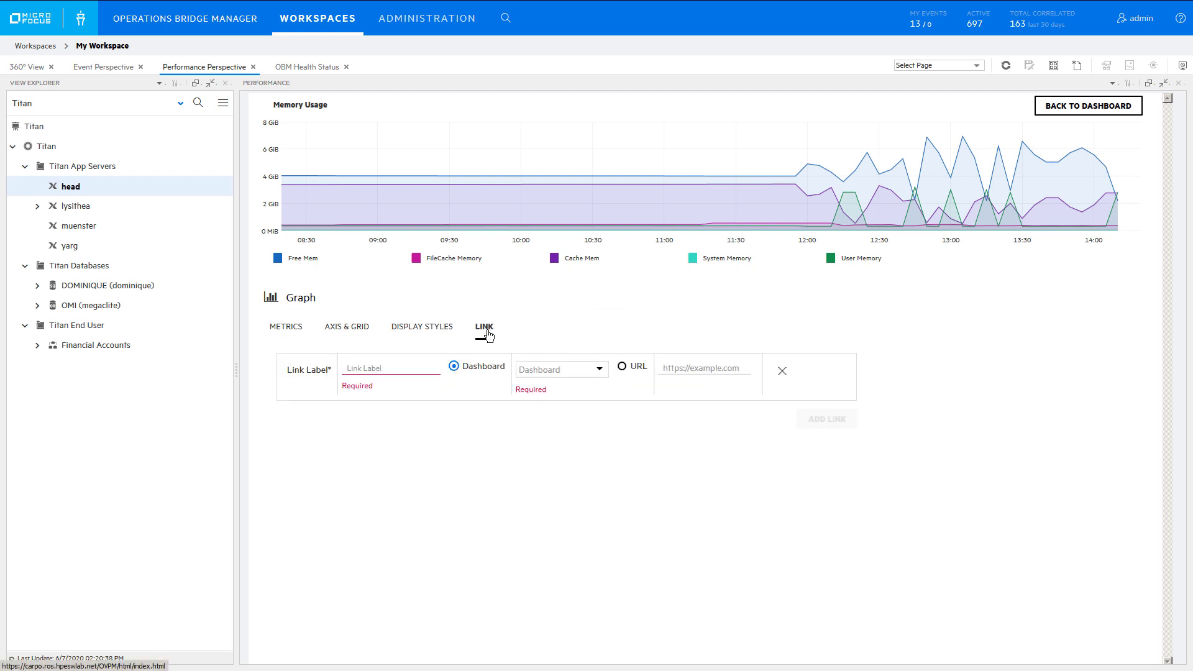
click(418, 368)
text(Pr)
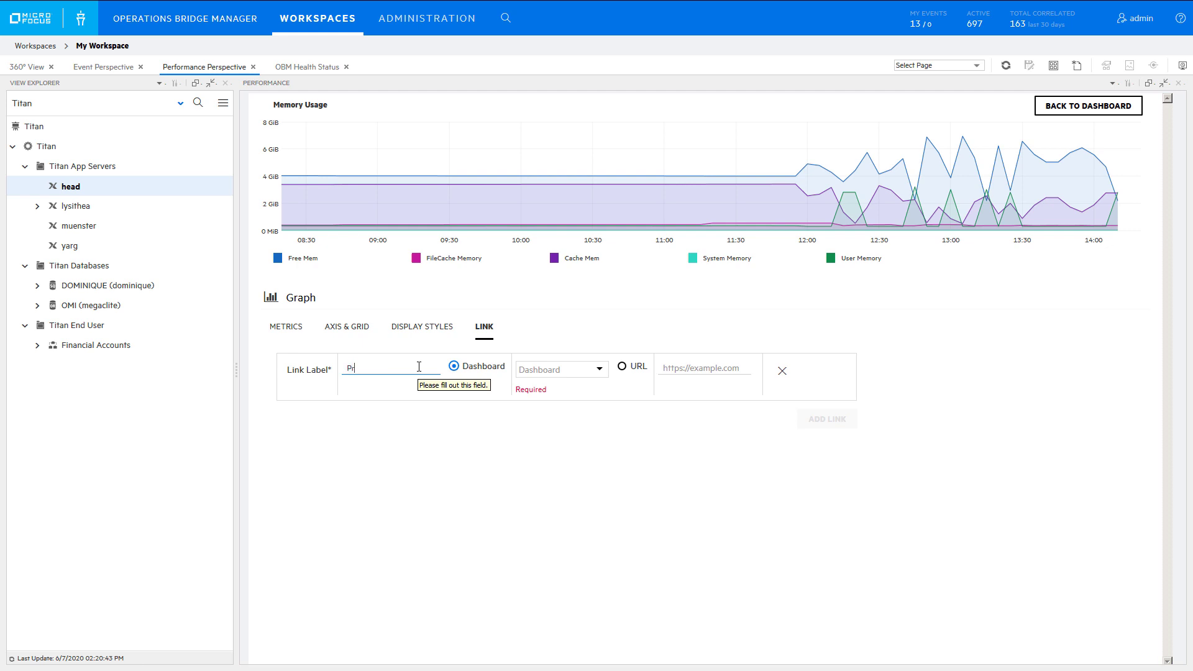
text(i)
key(BackSpace)
text(ocess Drill Down)
- Point the link at the Process Drilldown dashboard and return to the dashboard
click(581, 370)
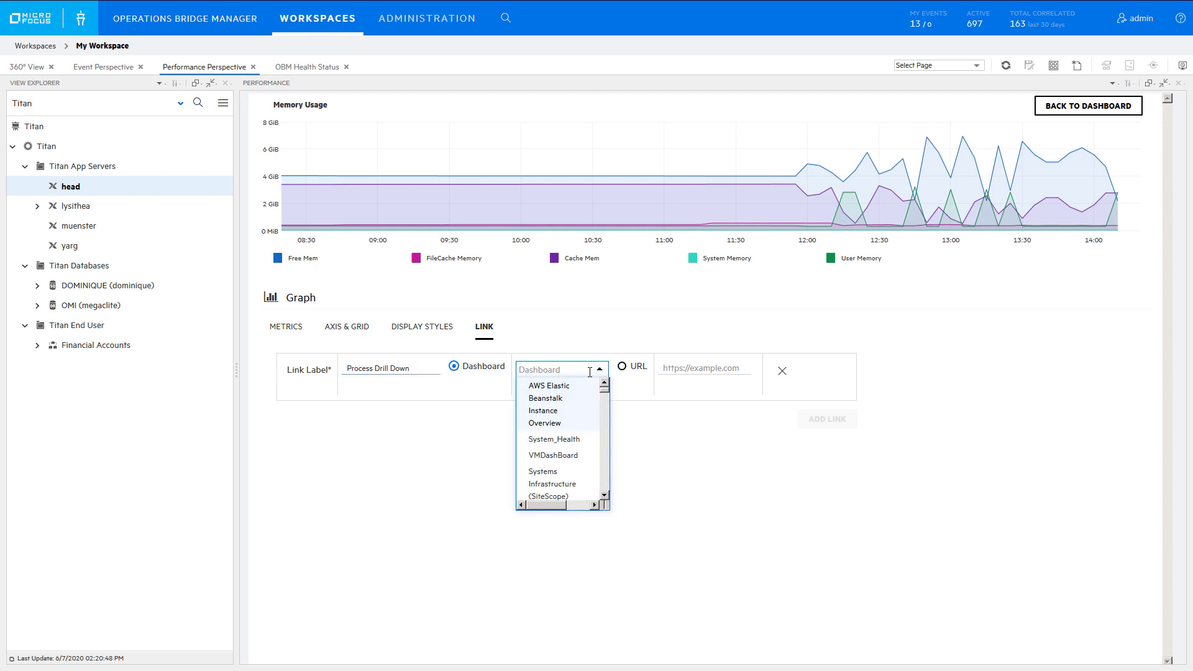
text(drill)
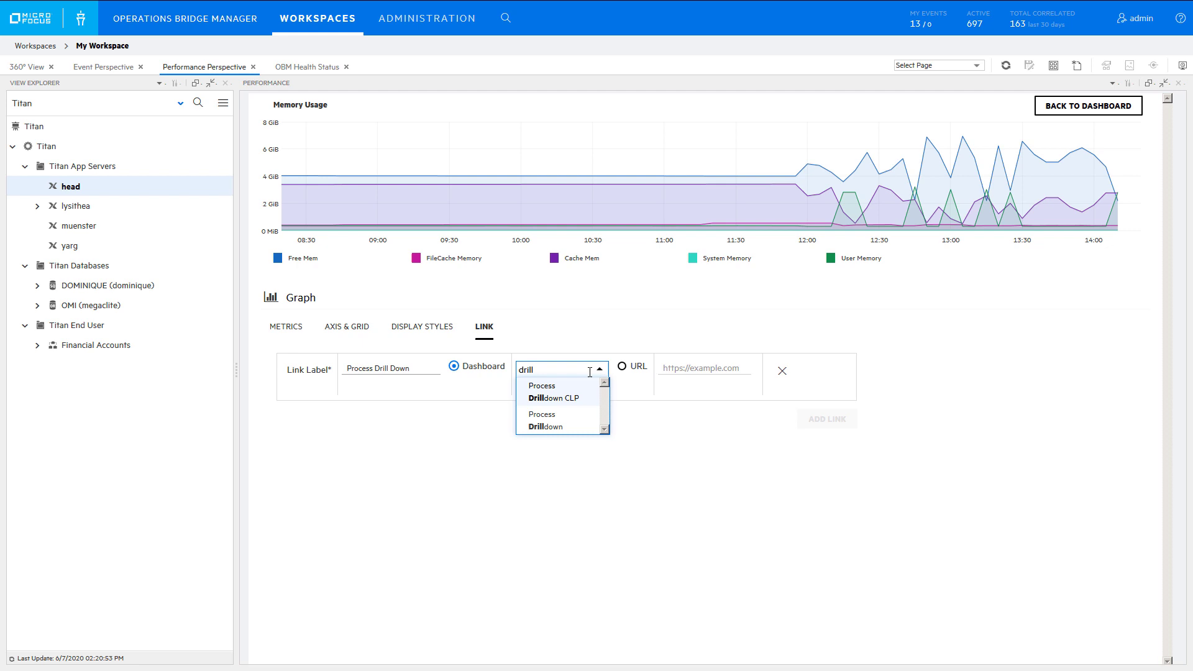
click(557, 426)
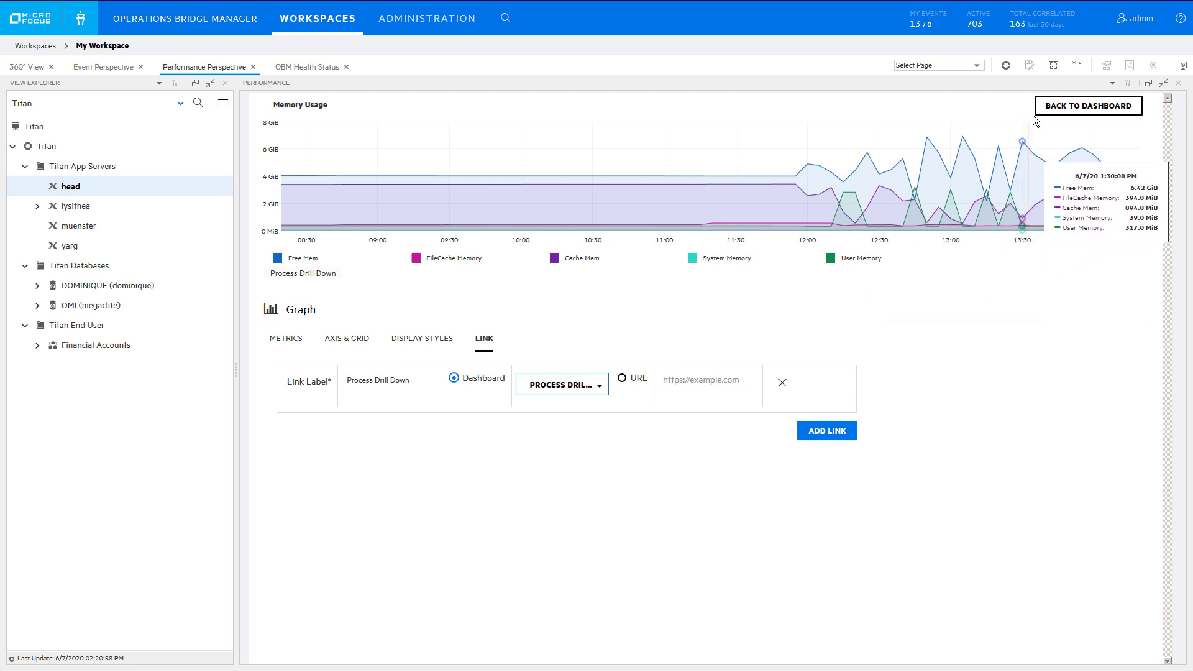
click(1058, 112)
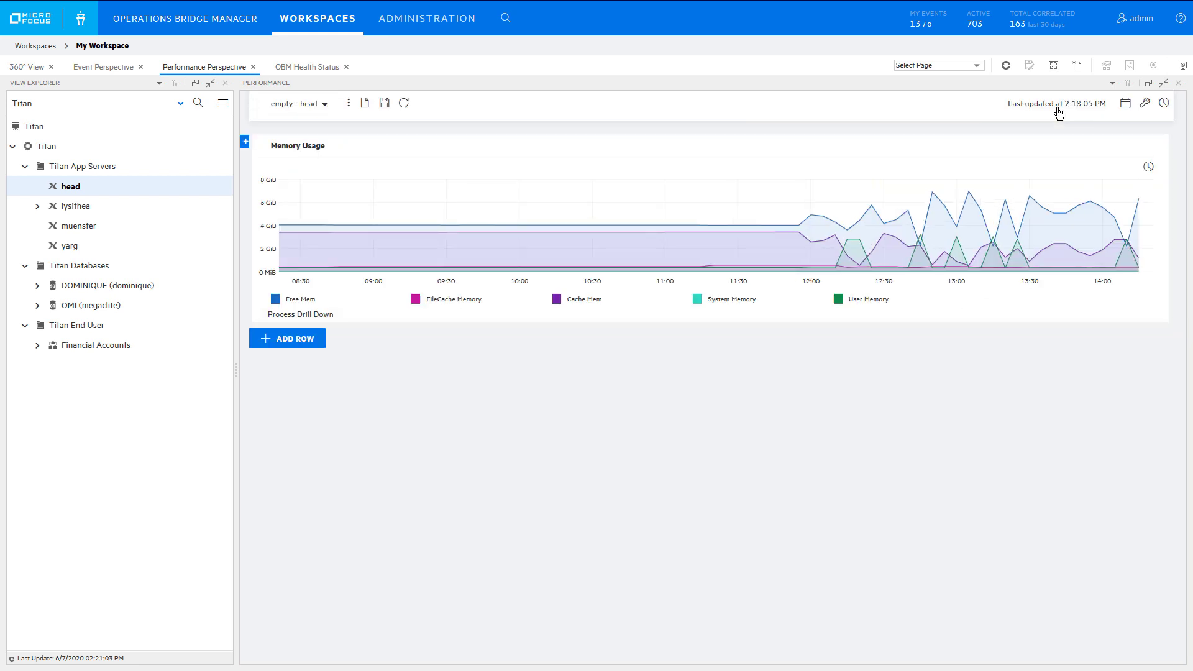
- Add a new row below Memory Usage and place a Table chart in it
click(296, 343)
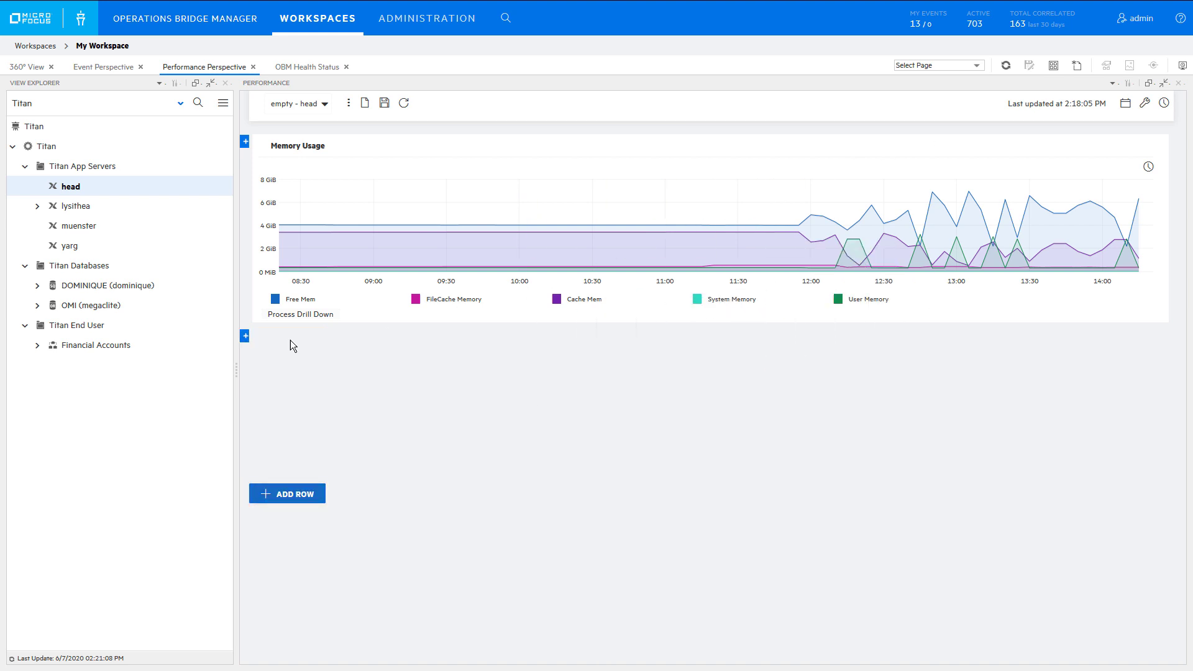
click(249, 339)
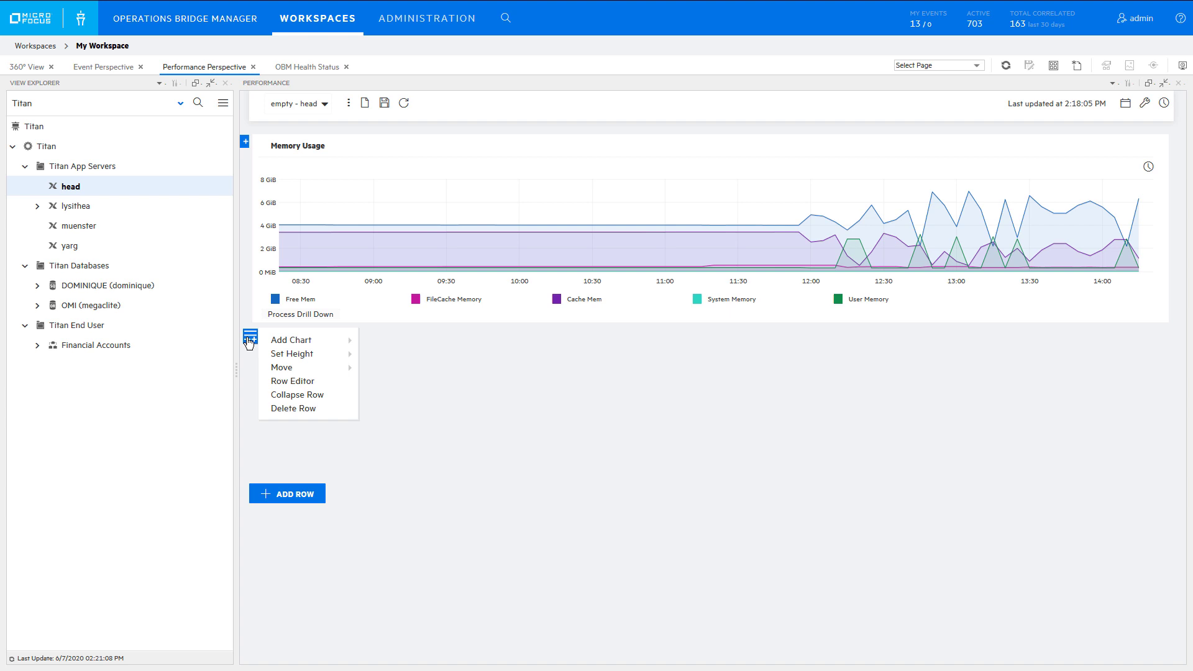
mouse_move(279, 341)
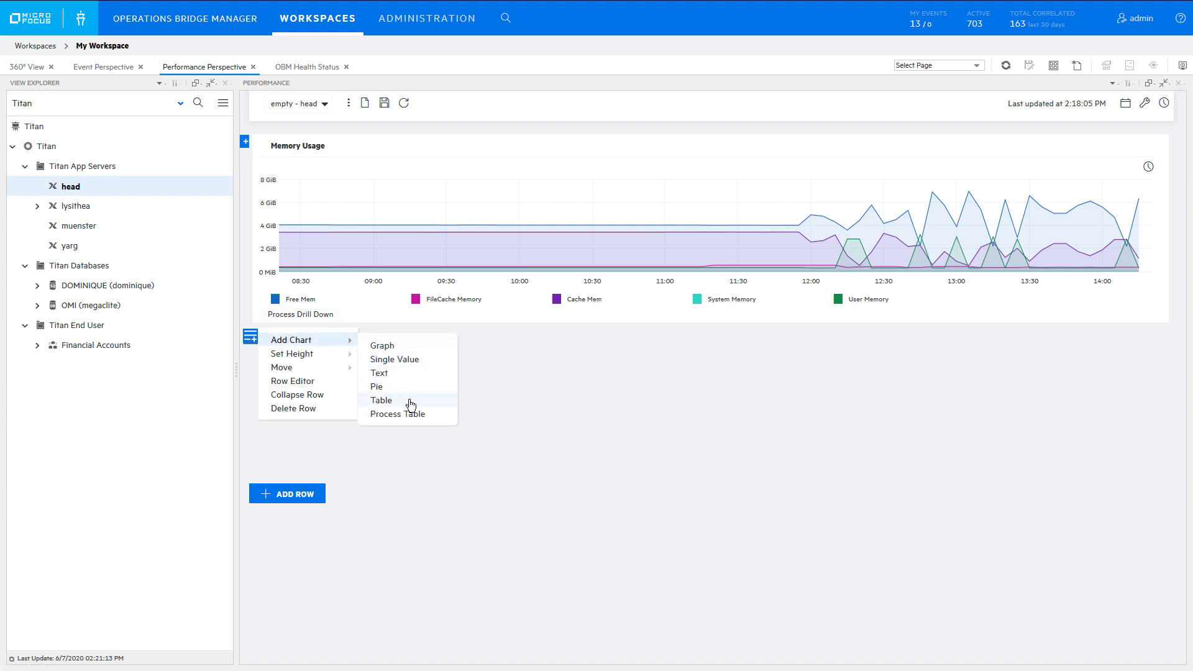
click(381, 400)
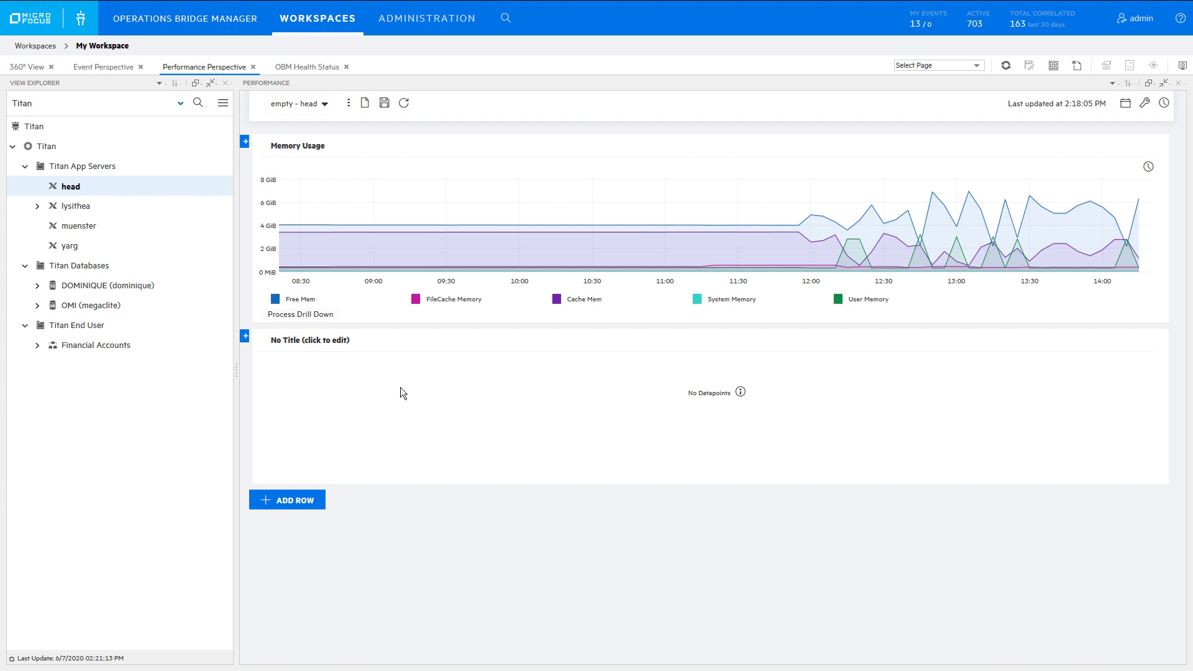
mouse_move(325, 344)
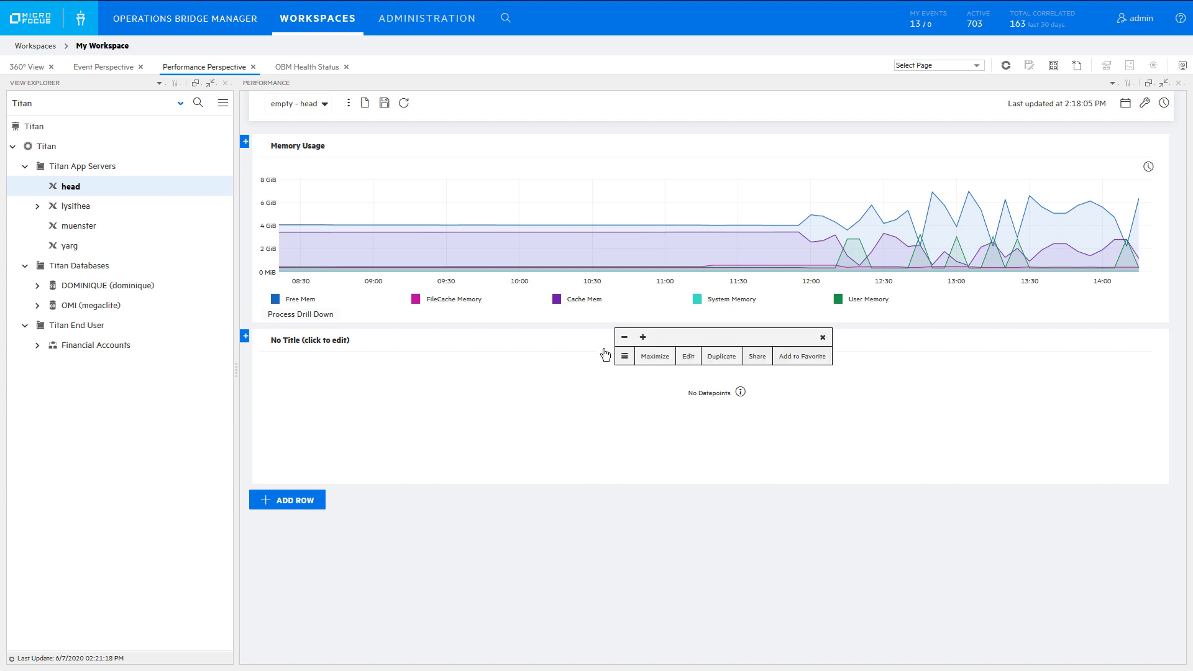
- Title the table 'System Information' and add GBL_DISTRIBUTION from Operations Agent CONFIGURATION
click(689, 358)
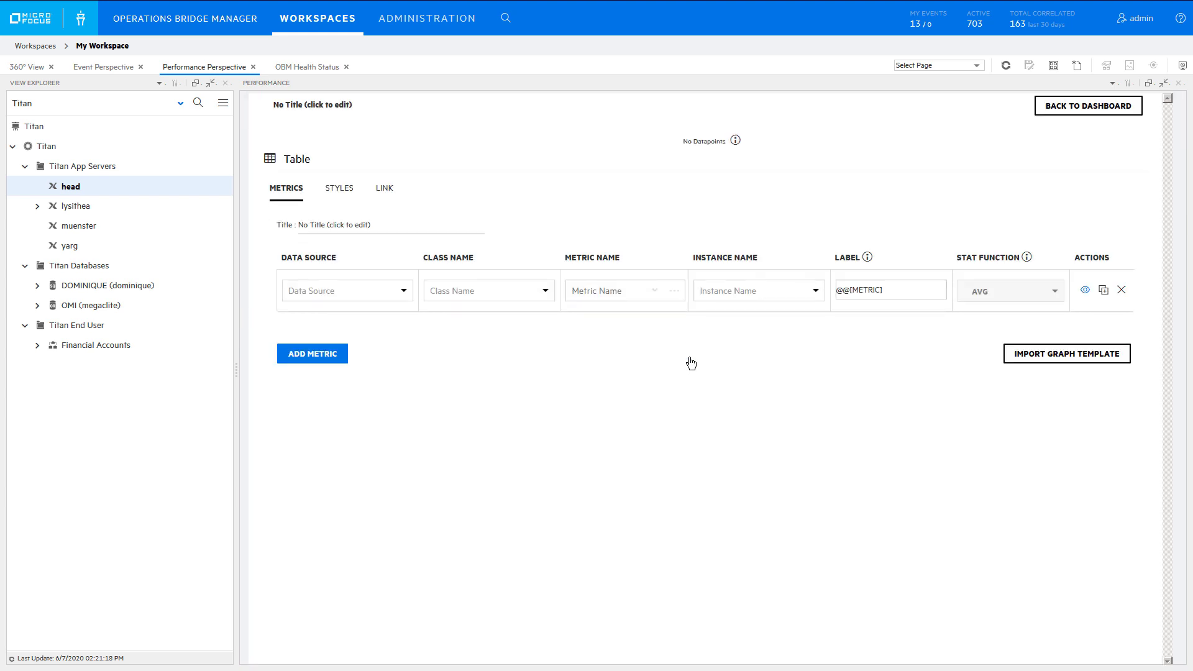
click(379, 222)
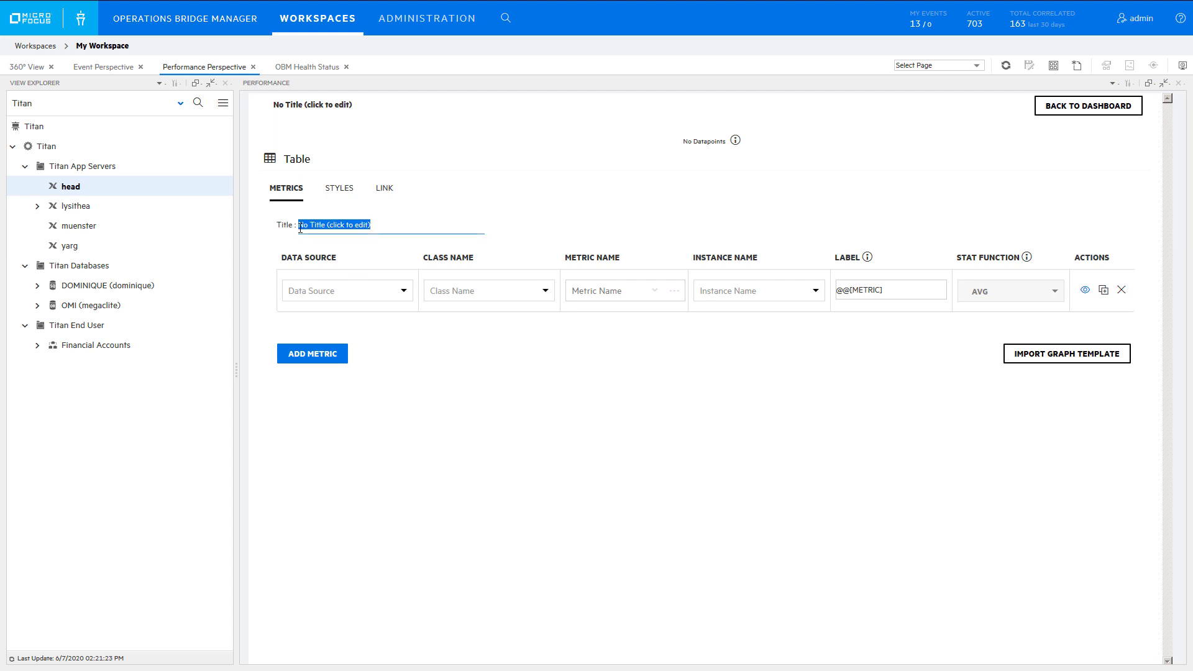
text(System Information)
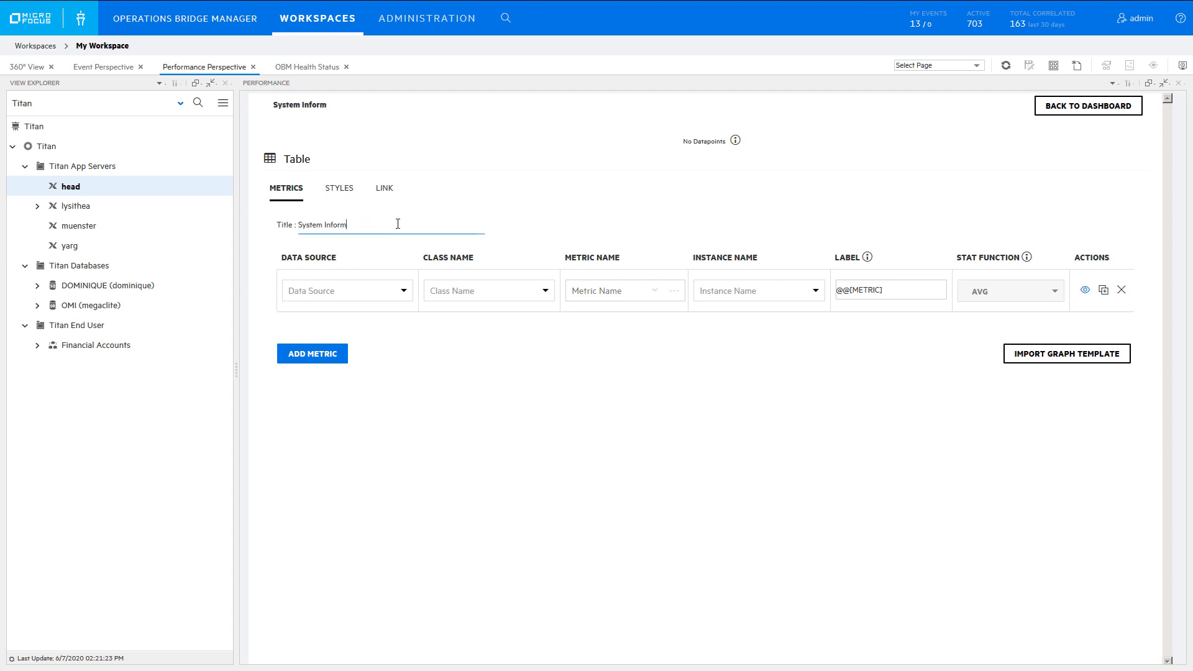
click(403, 287)
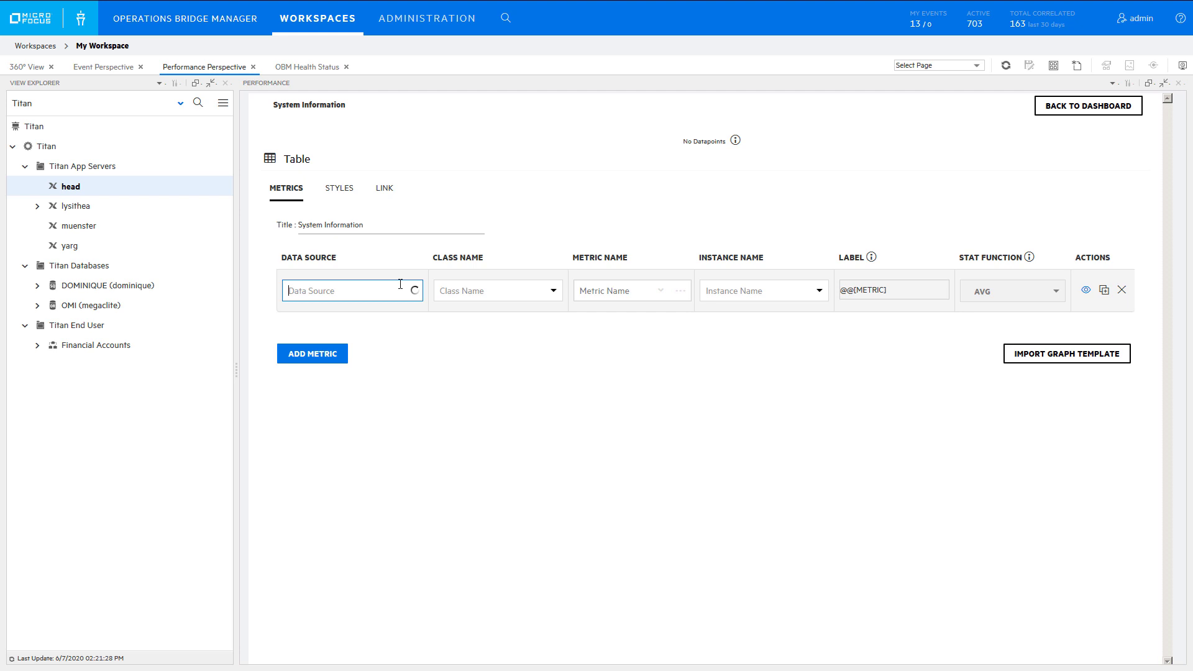
click(373, 309)
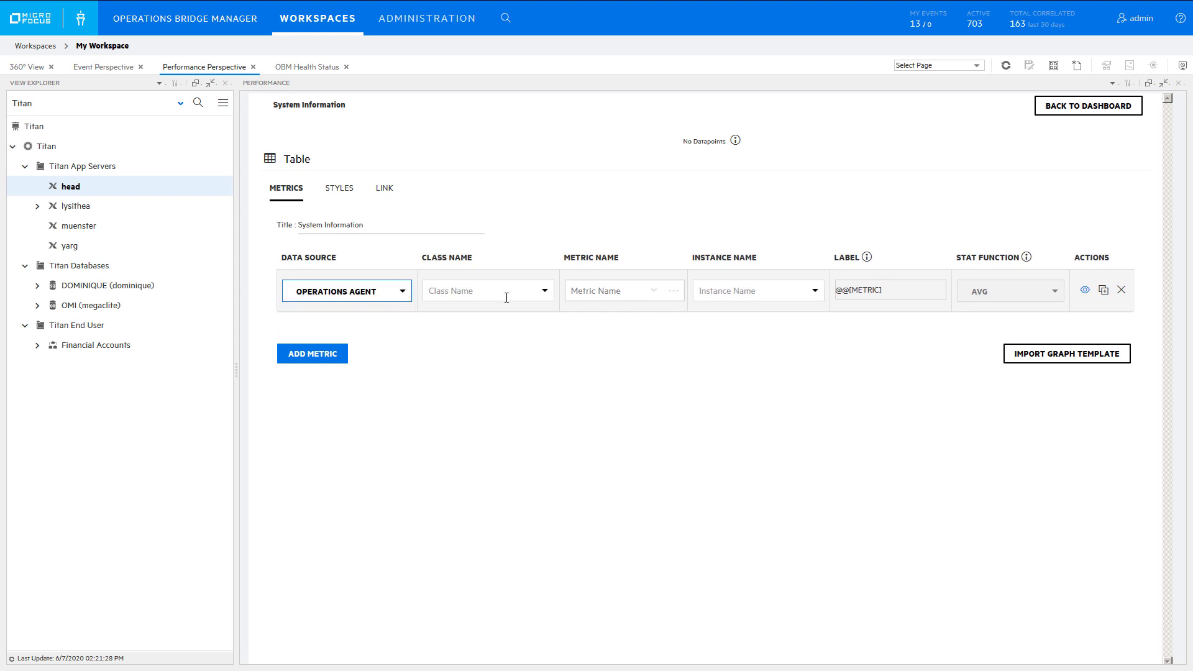
click(549, 294)
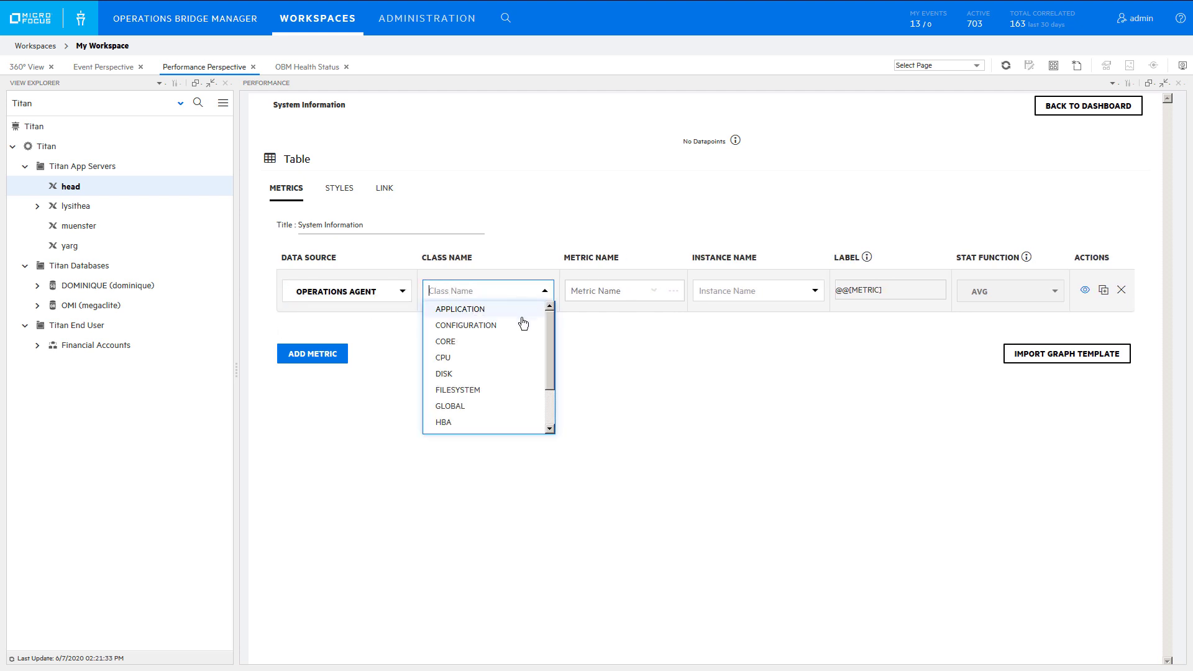
click(521, 323)
click(643, 291)
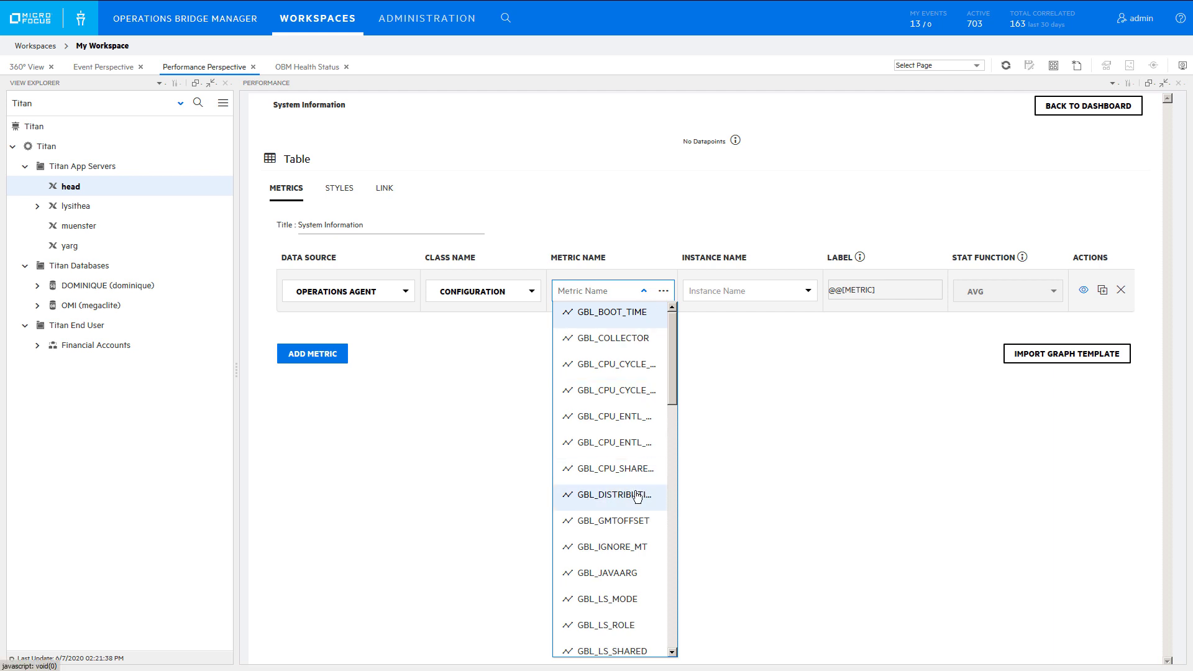
click(602, 497)
- Duplicate rows to add GBL_MACHINE, GBL_MACHINE_MODEL and GBL_COLLECTOR columns to the table
click(1105, 426)
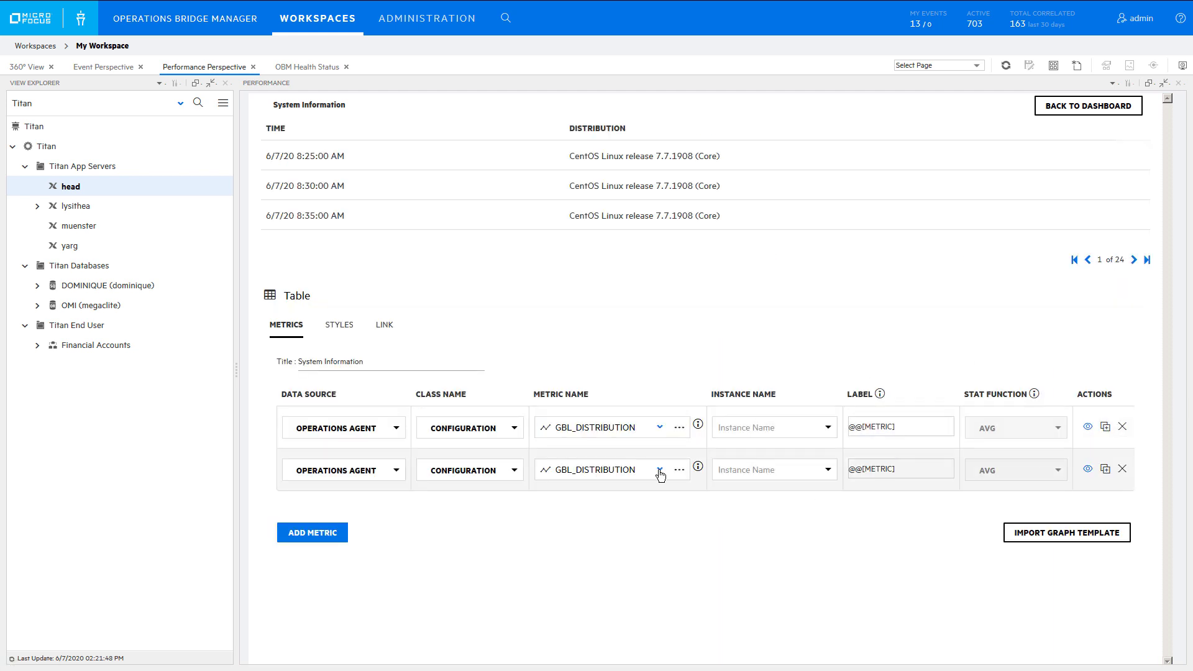
click(659, 475)
scroll(661, 503, down, 5)
click(659, 551)
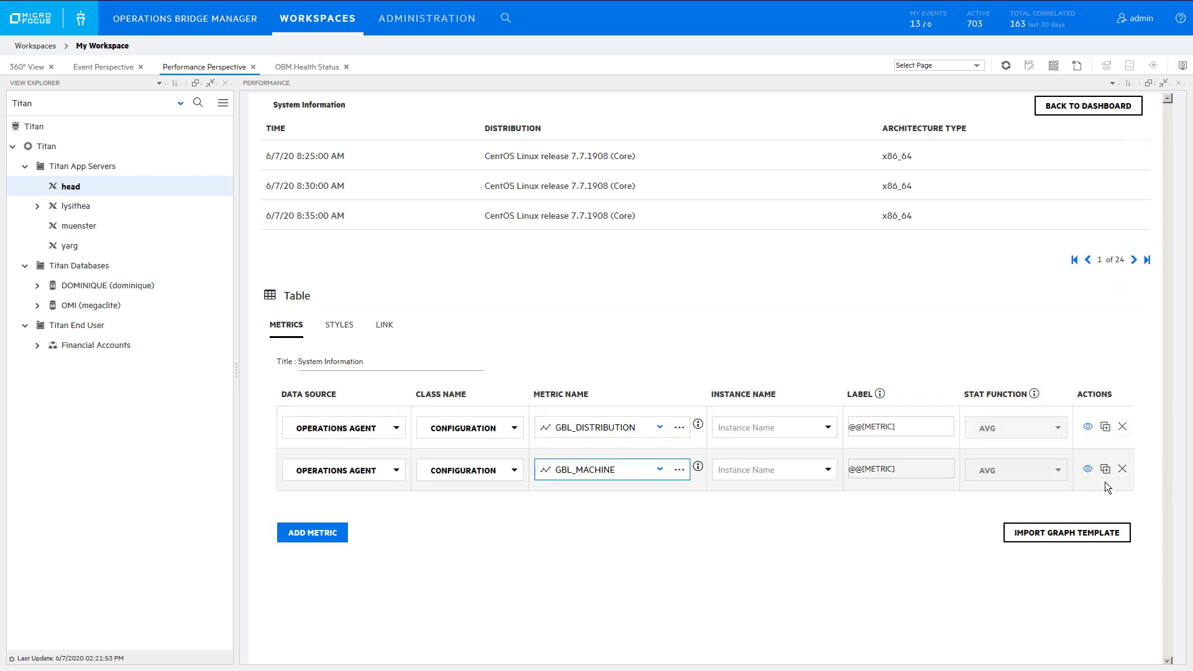
click(1105, 469)
click(659, 511)
scroll(657, 550, down, 5)
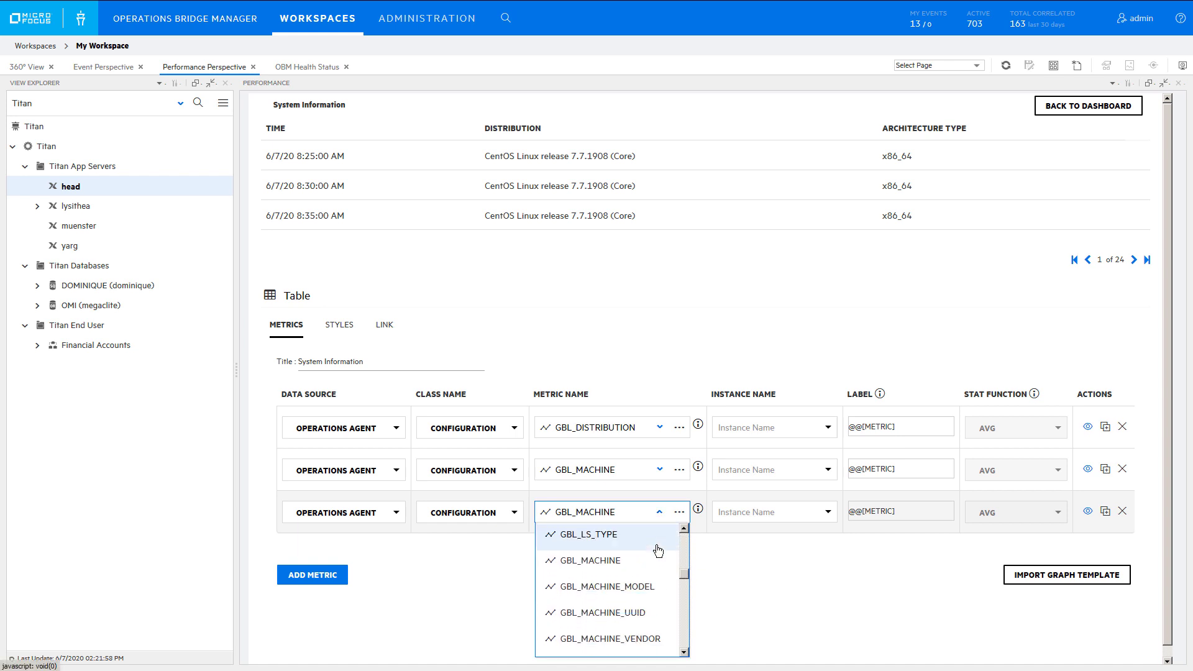
click(615, 586)
click(1105, 510)
click(663, 554)
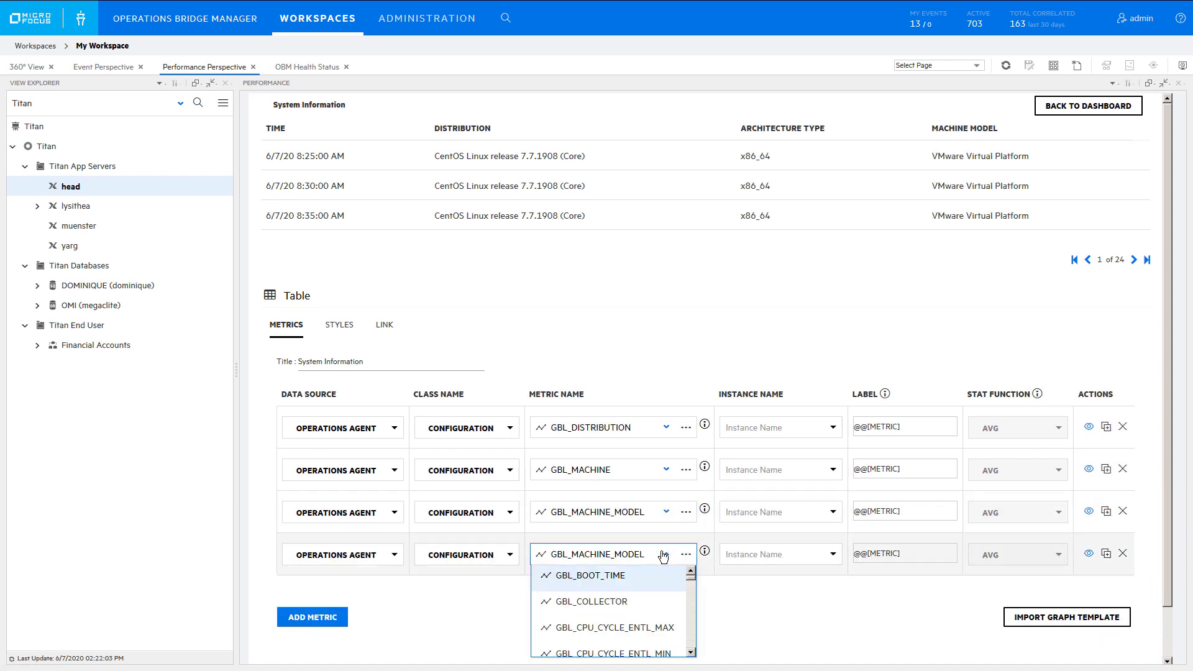
click(591, 601)
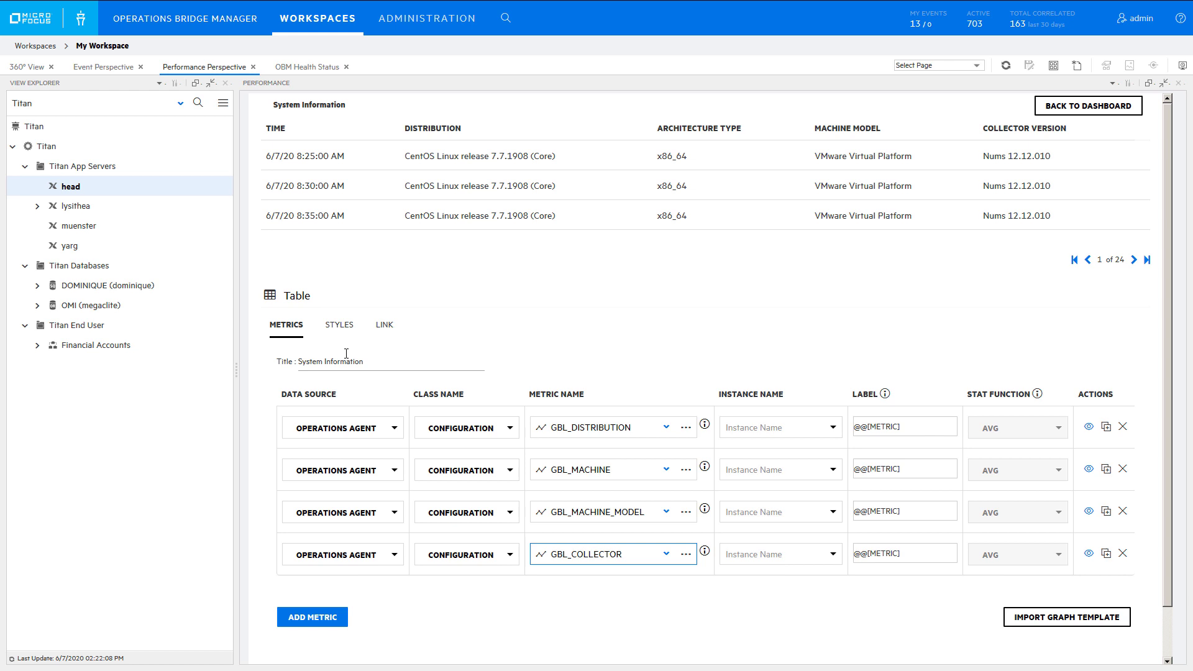
click(338, 332)
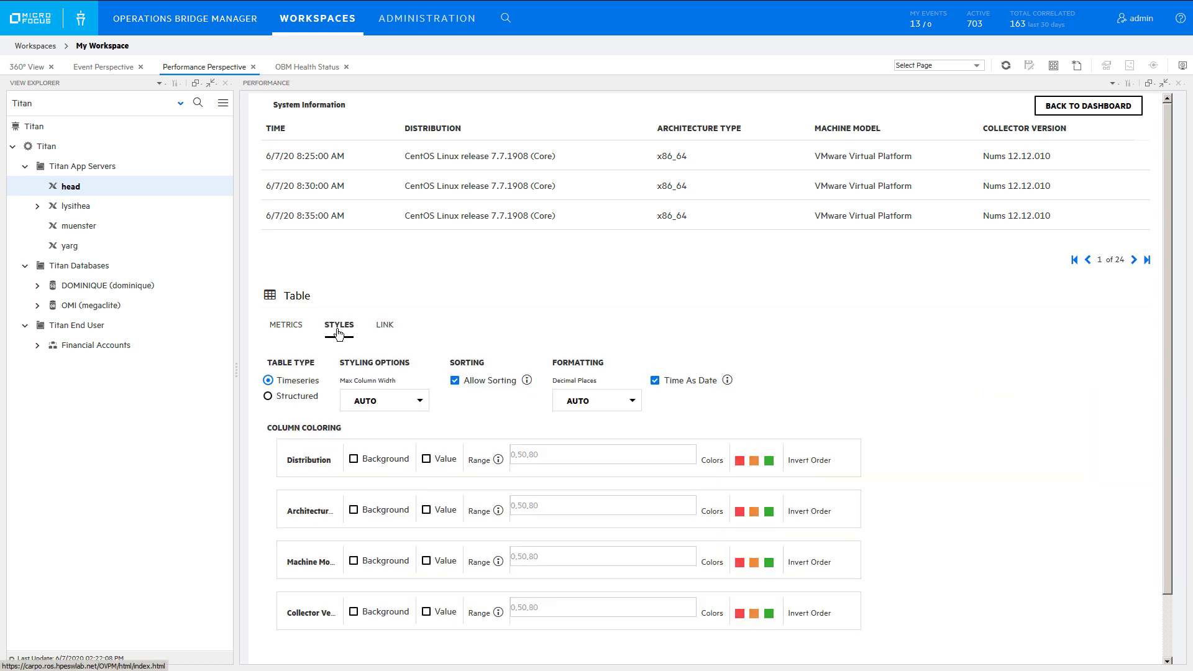
- Choose the Structured Name/Value table layout and go back to the dashboard
click(295, 403)
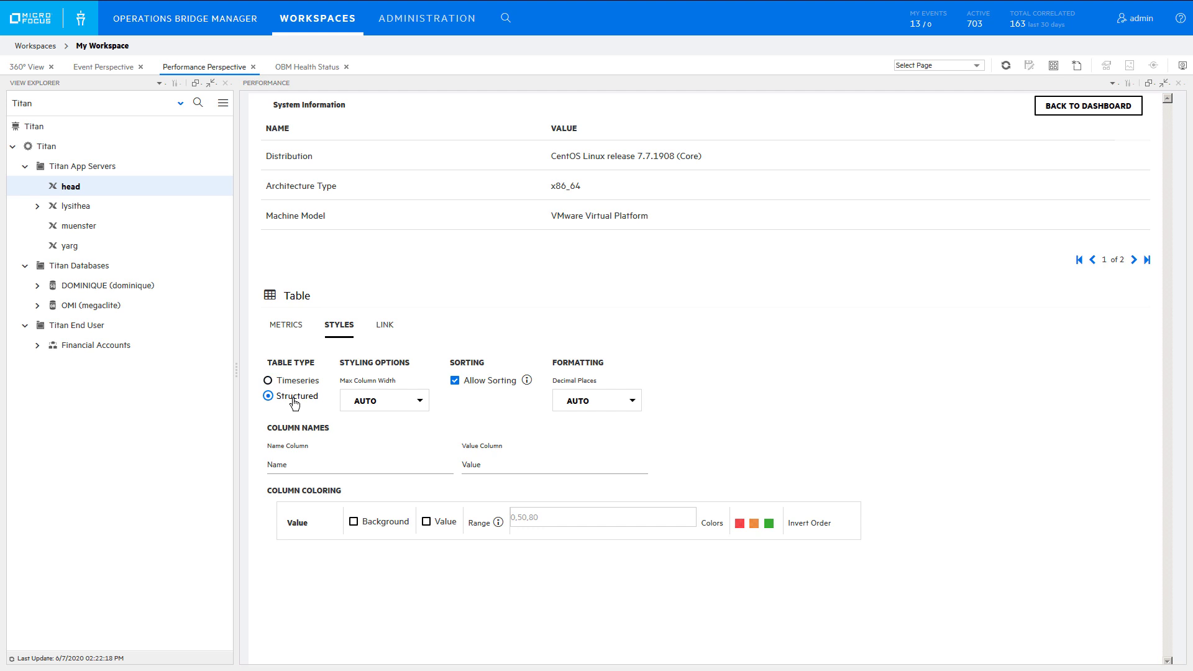
click(1080, 110)
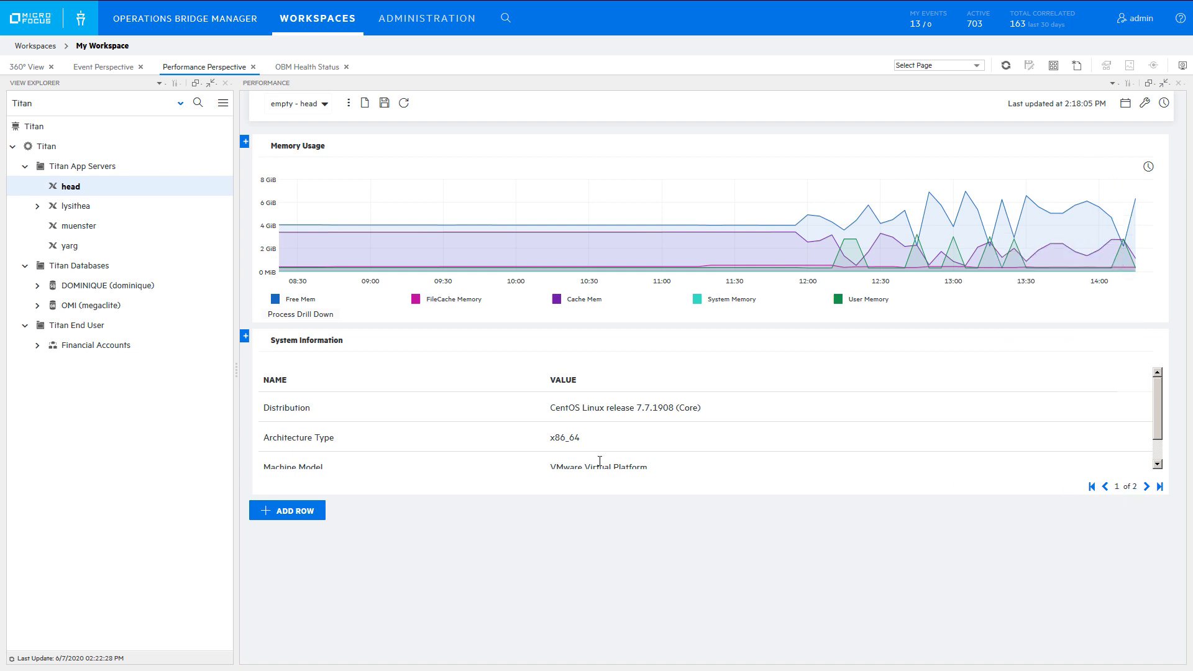
- Set the System Information row height to 350 px and start adding another chart
click(249, 340)
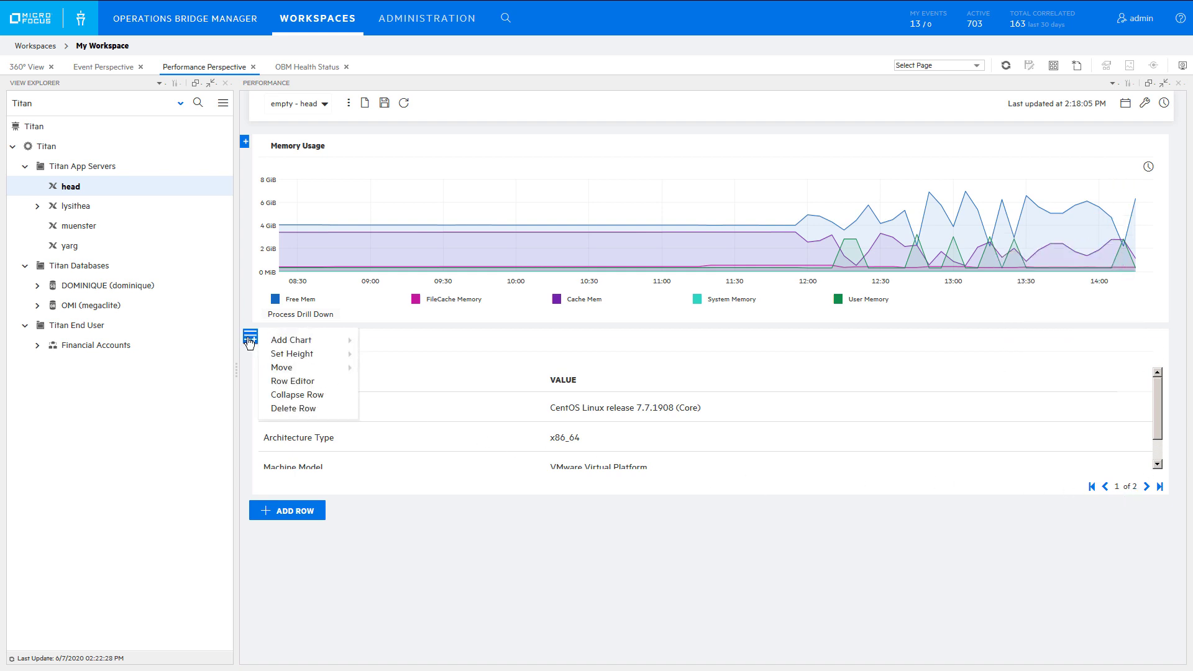
mouse_move(338, 356)
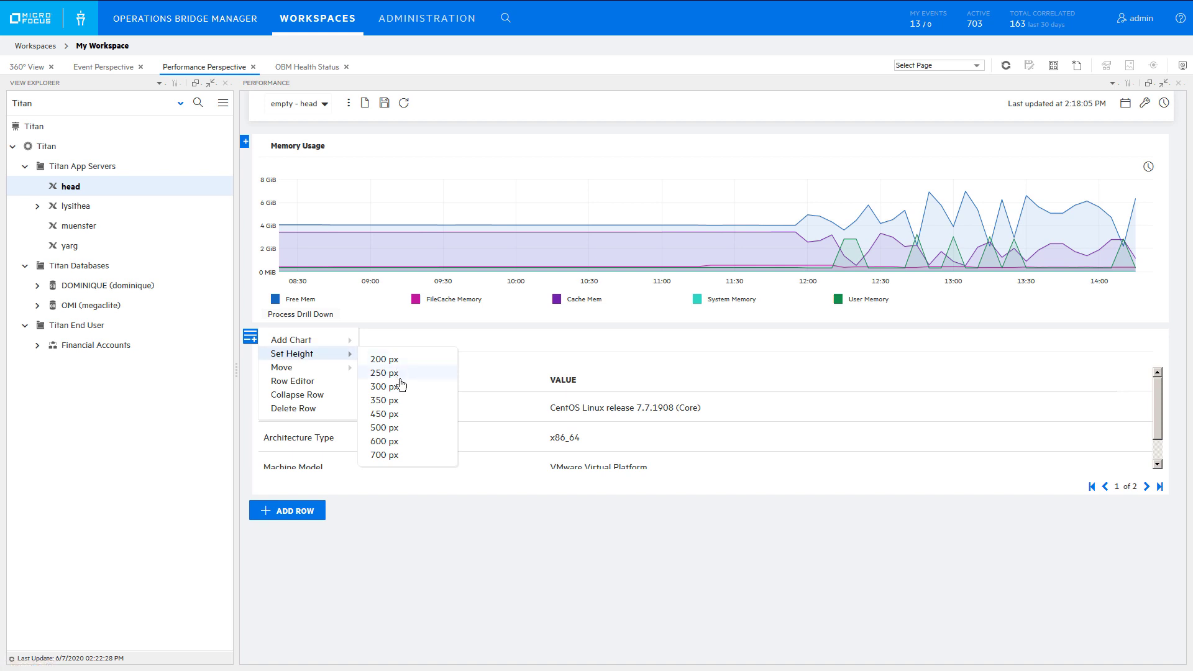
click(400, 406)
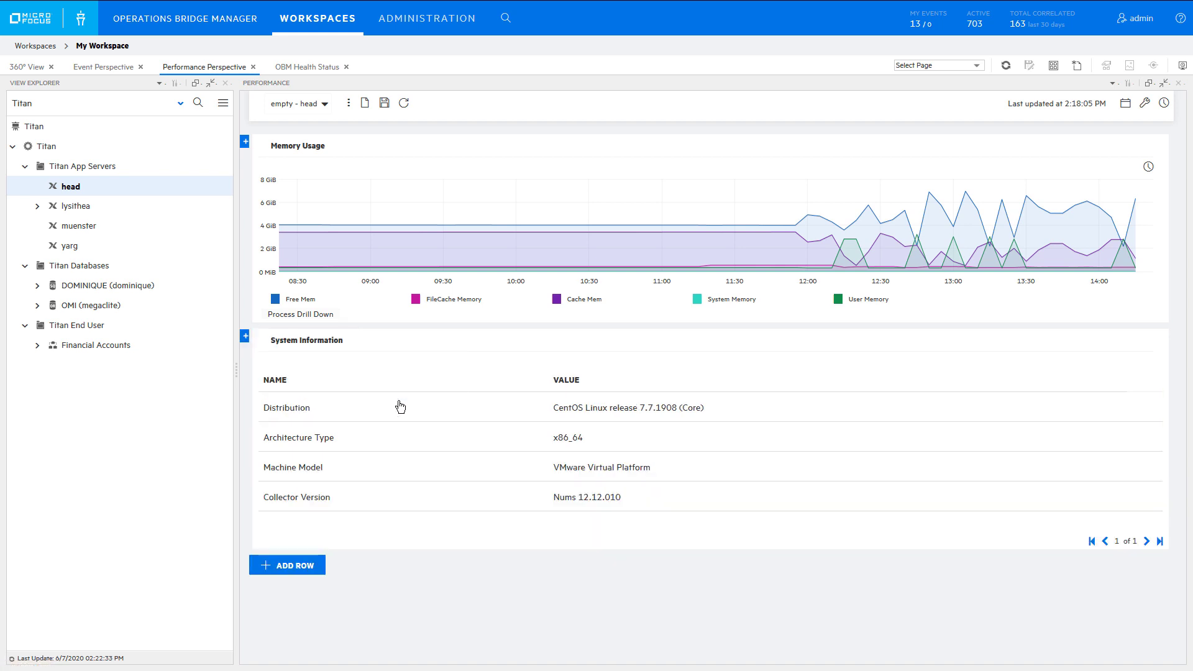
click(248, 339)
mouse_move(298, 341)
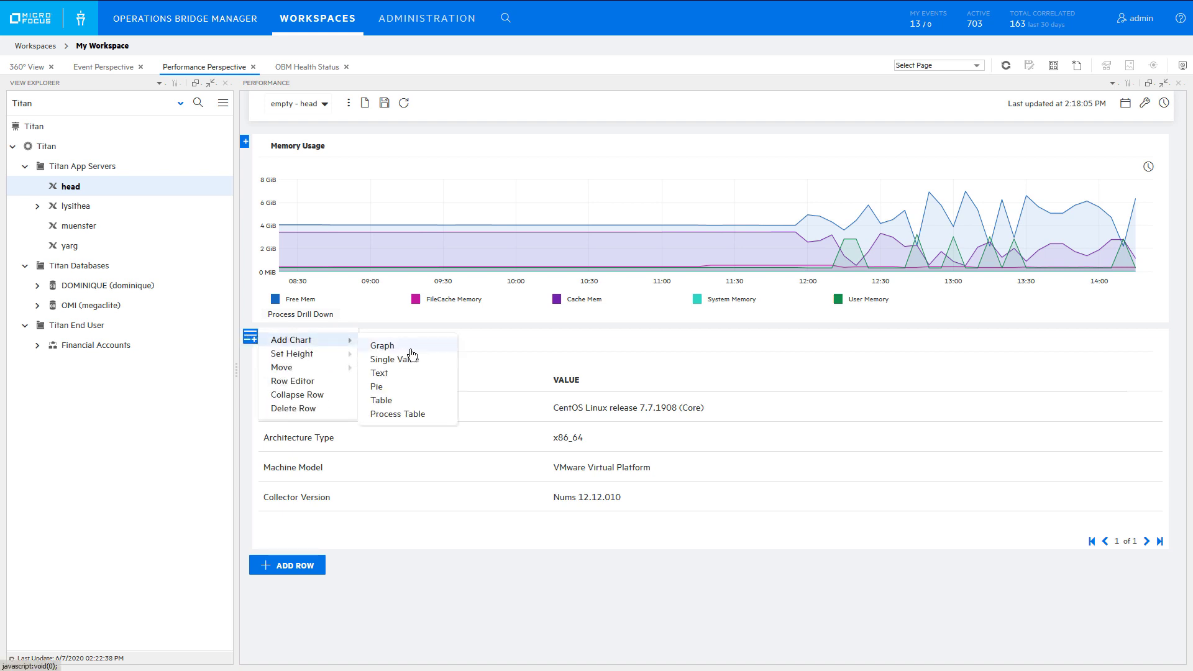
- Add a Single Value chart to the row and title it 'Uptime'
click(395, 359)
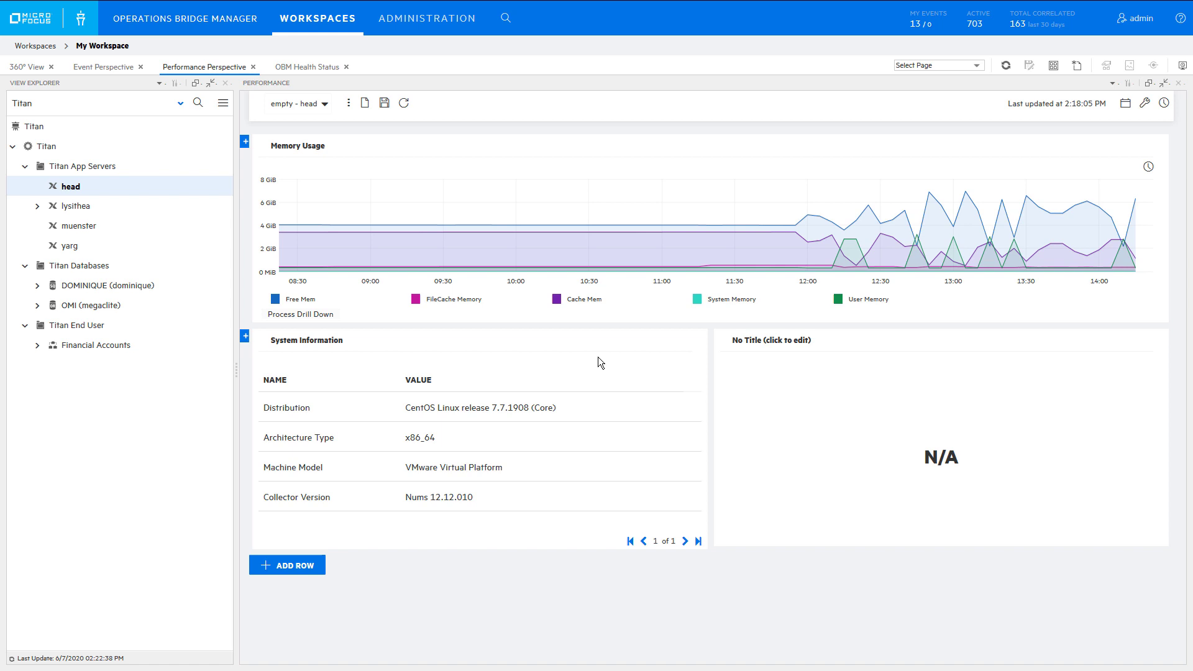
mouse_move(808, 346)
click(941, 360)
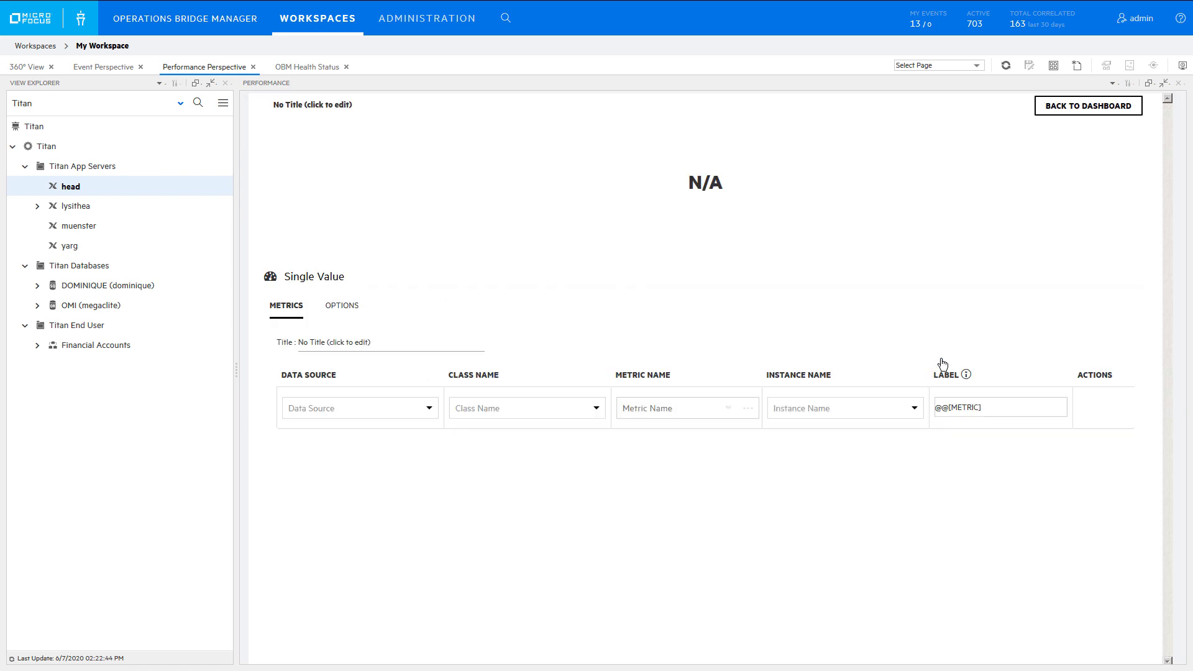
click(389, 342)
text(Uptime)
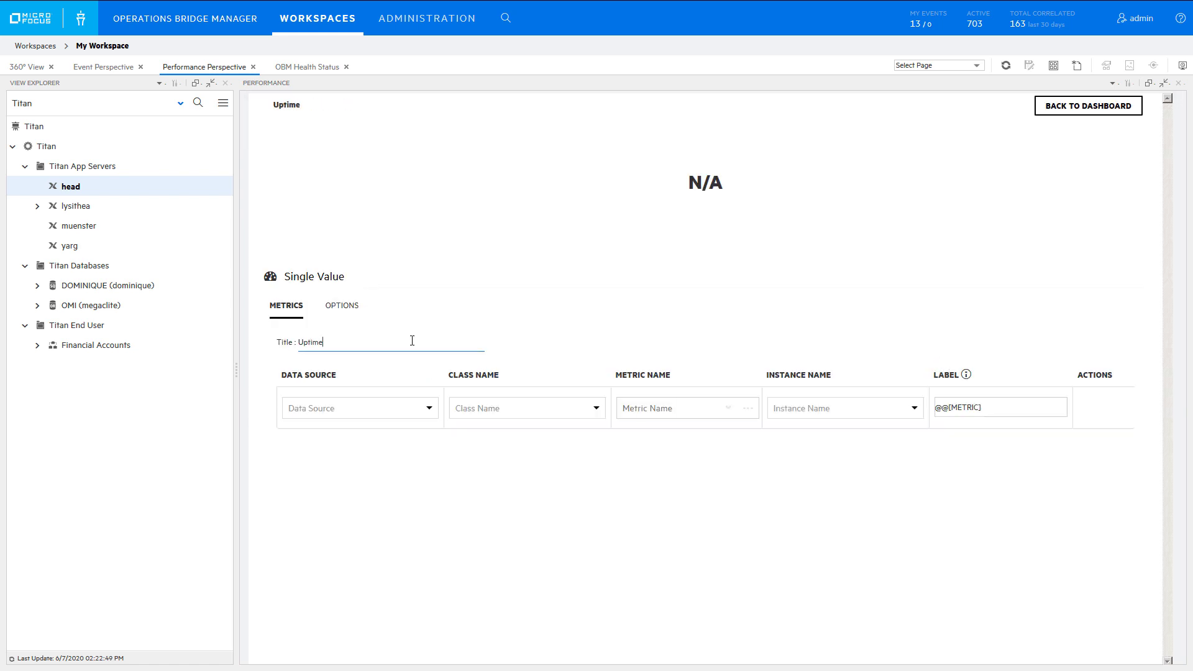
- Set its data source to Operations Agent, class GLOBAL, and browse the metric list
click(385, 408)
click(392, 424)
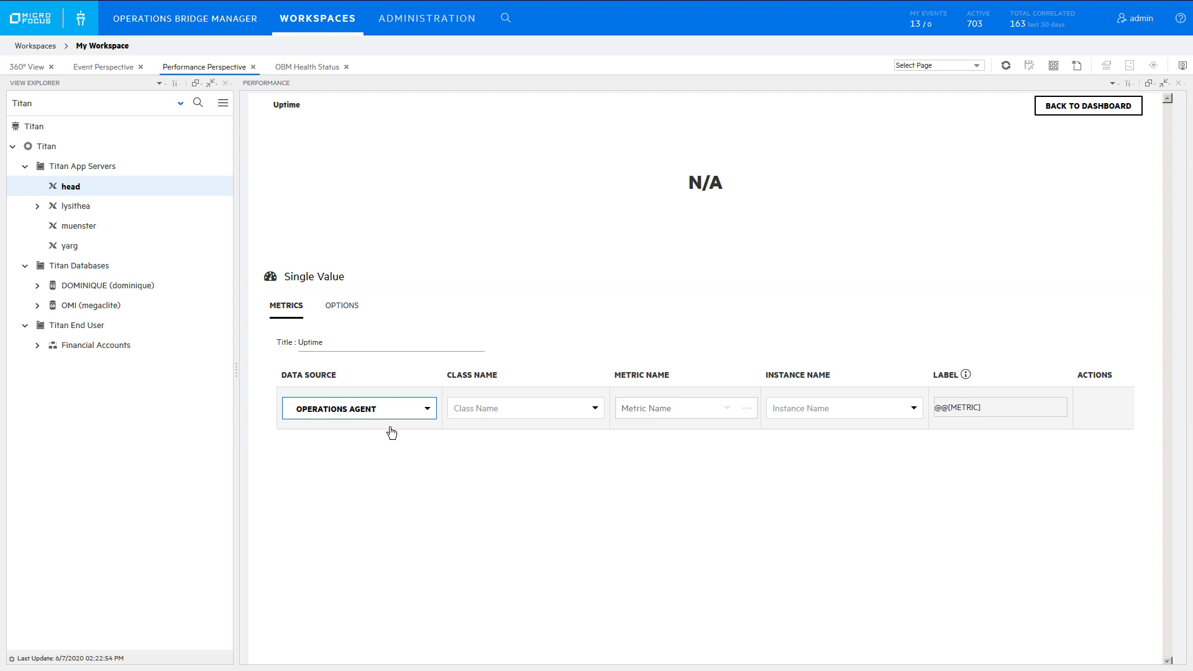
click(595, 407)
click(559, 519)
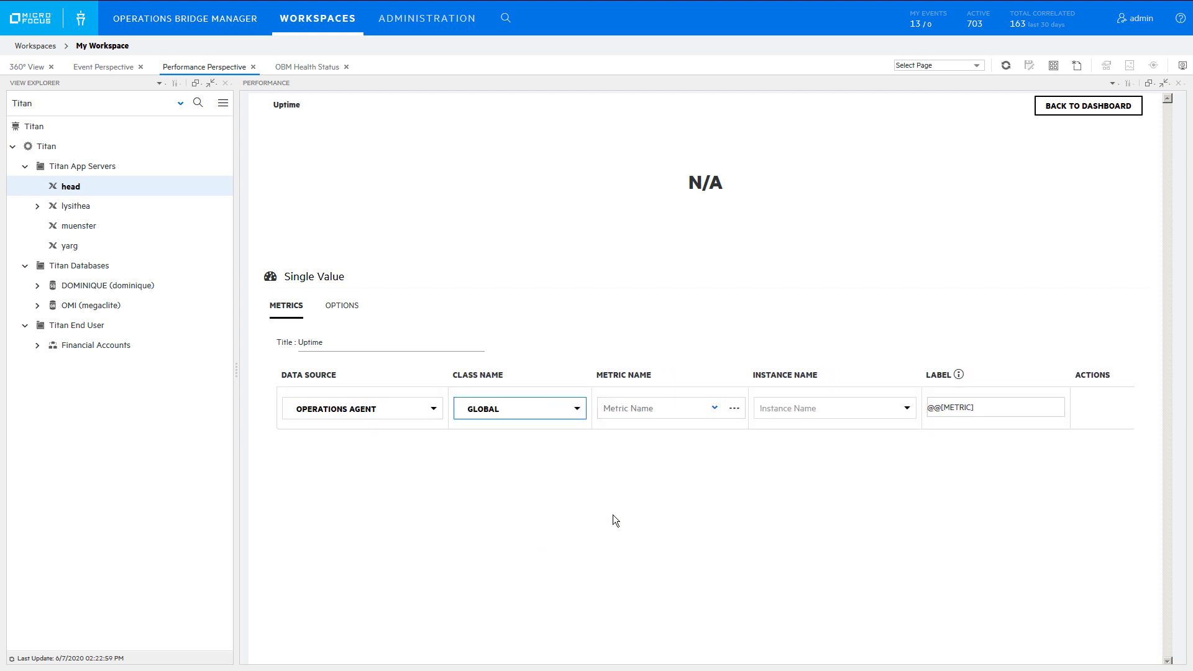
click(715, 408)
drag(740, 435, 728, 616)
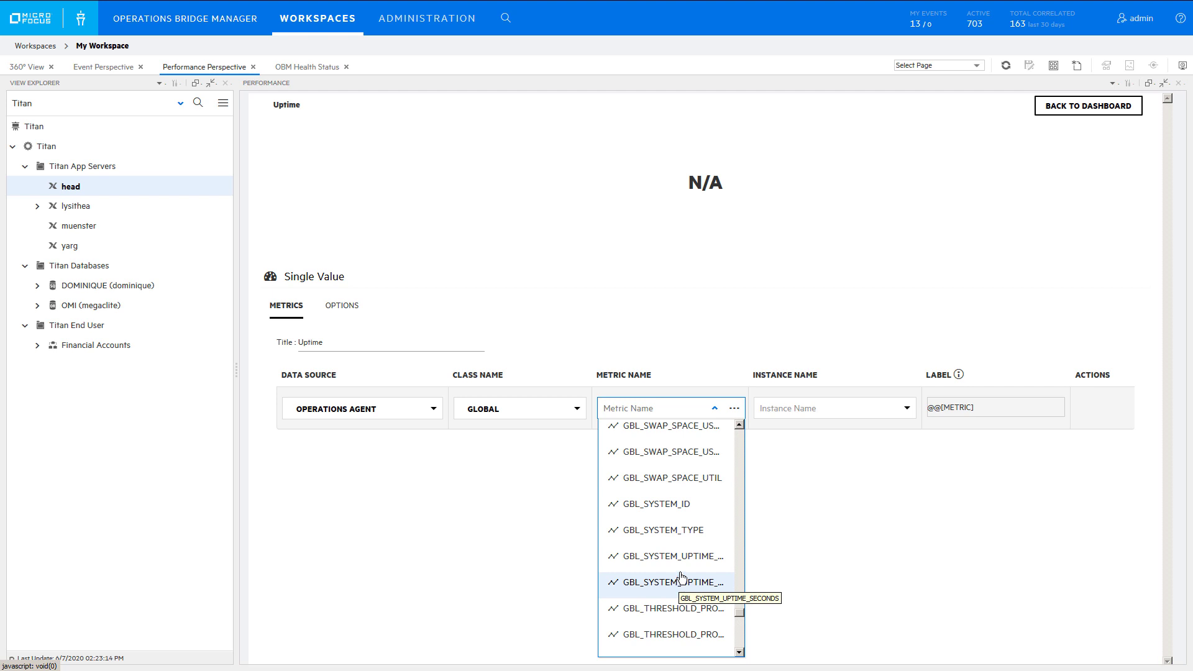
- Create and save the calculated metric UPTIME DAYS as GBL_SYSTEM_UPTIME_HOURS / 24
click(735, 410)
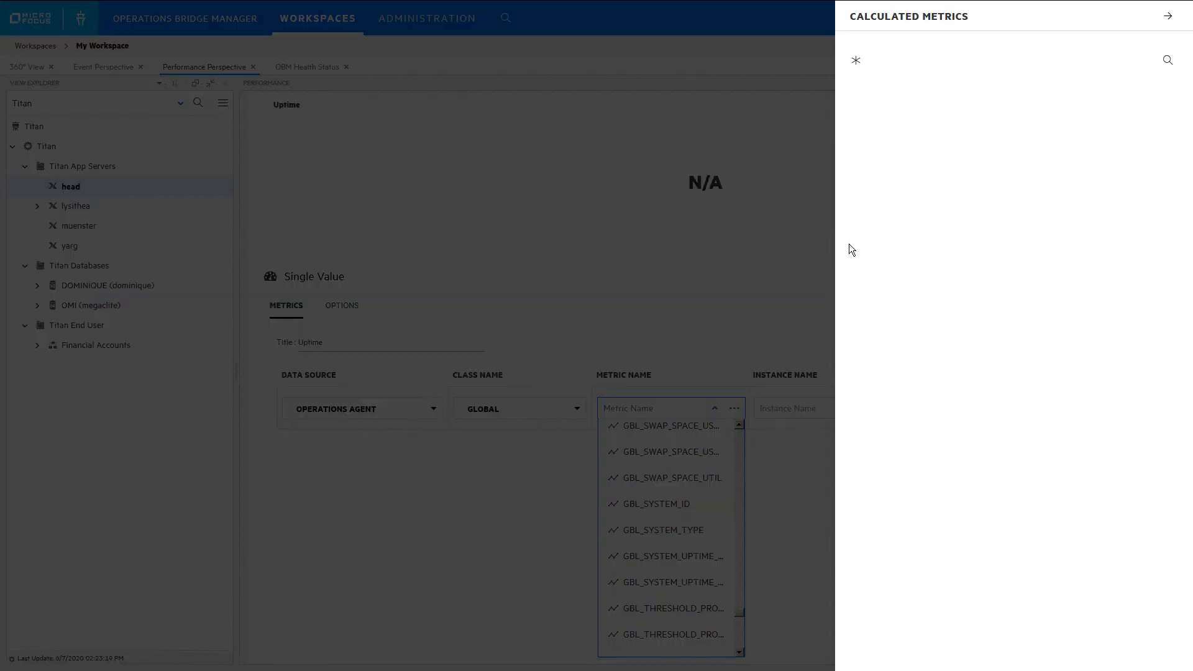
click(855, 60)
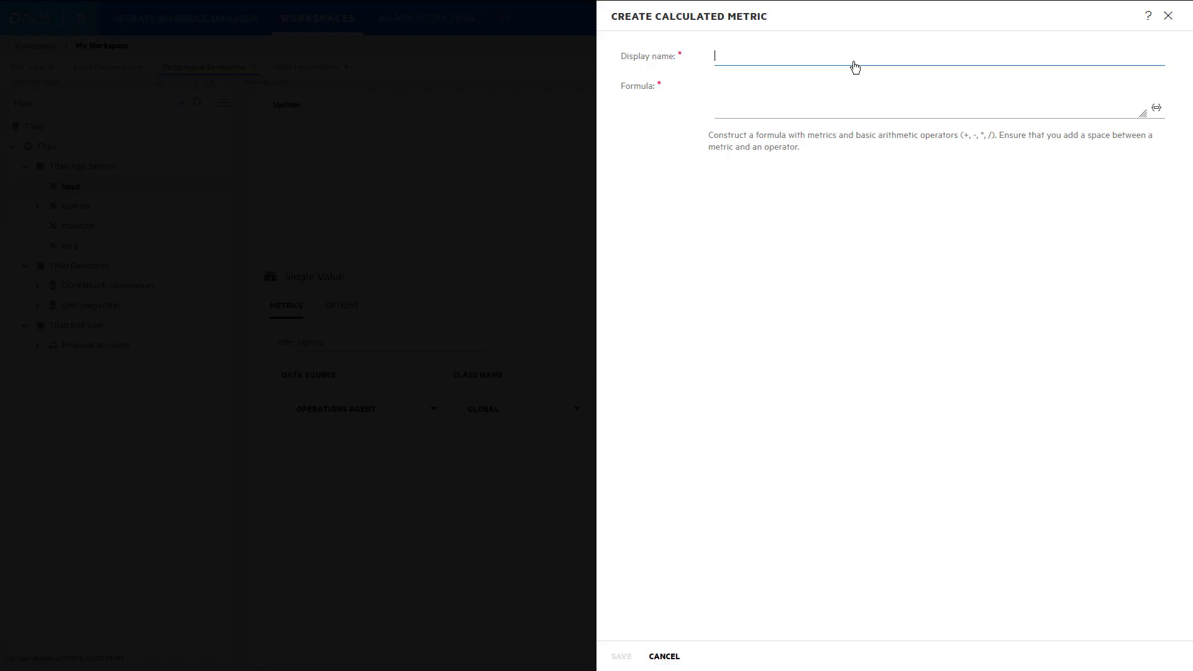
text(UPTIME DAYS)
click(1156, 108)
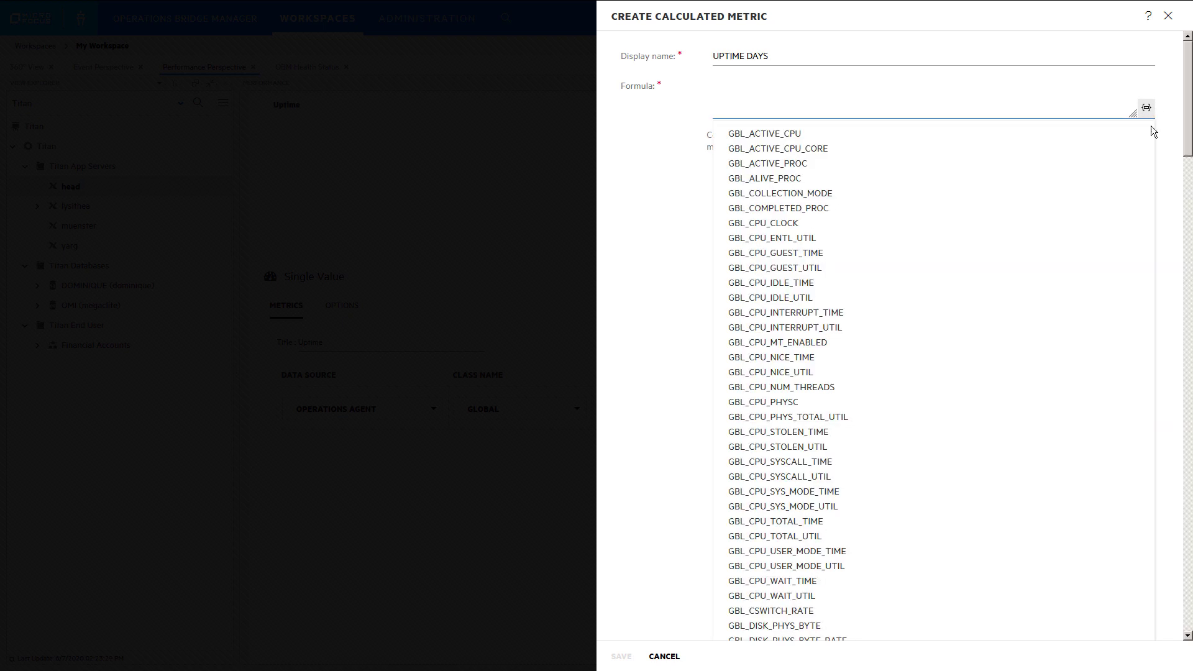
drag(1189, 153, 1177, 570)
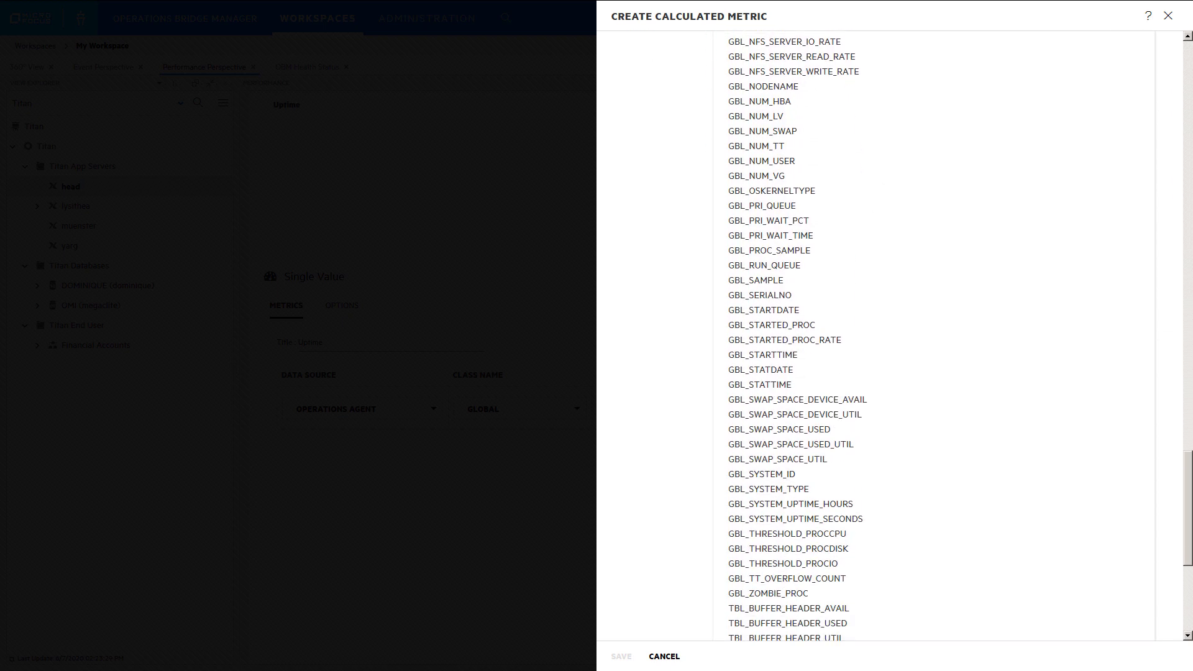
click(906, 505)
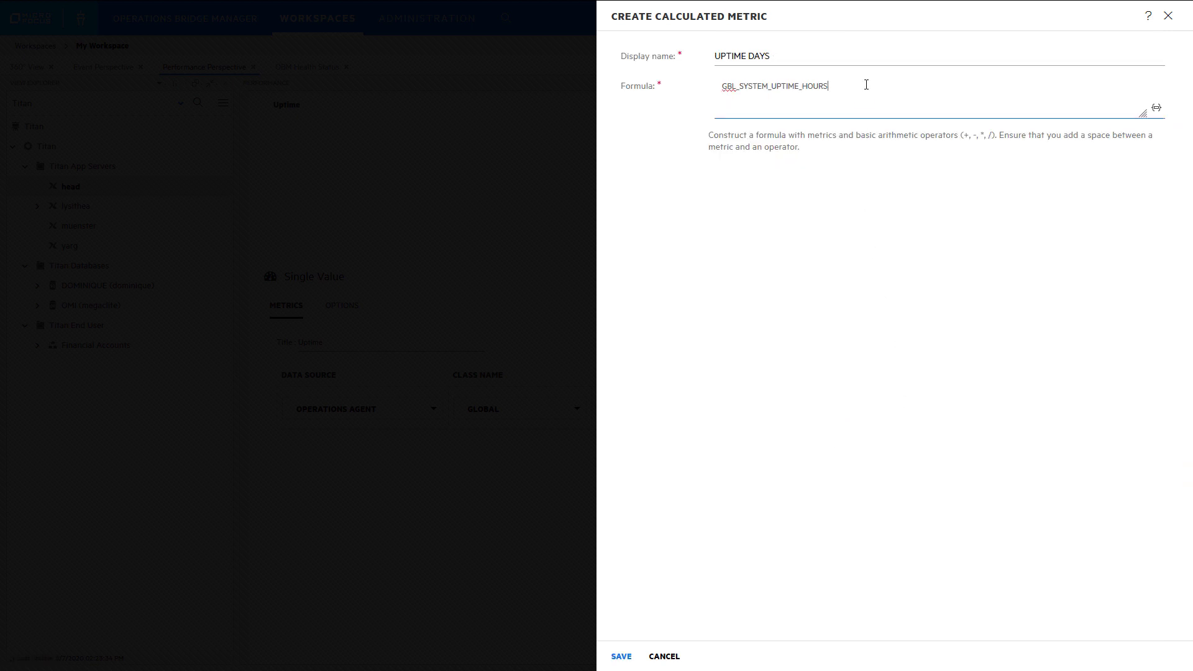
text(/ )
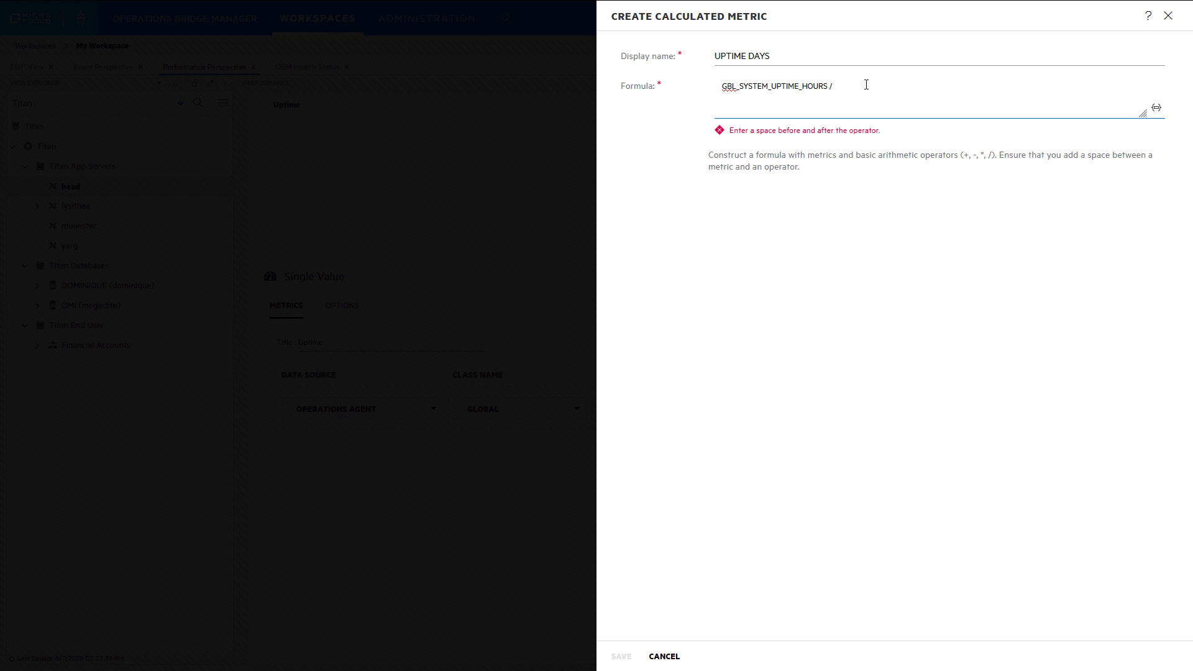
text(24)
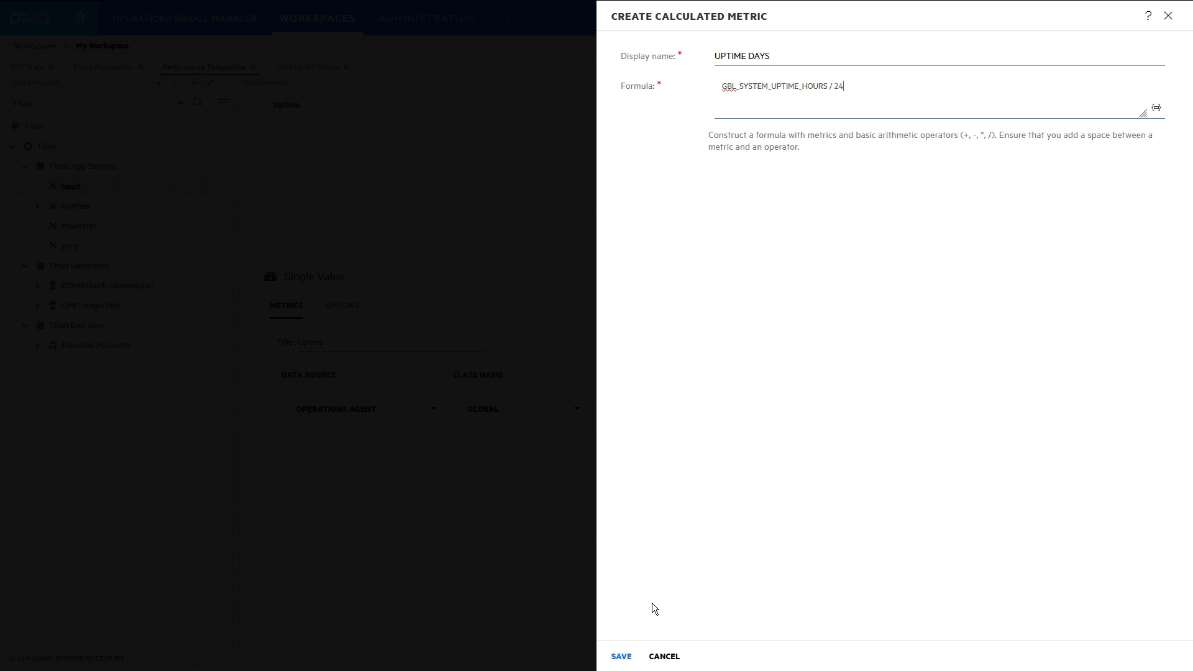
click(621, 658)
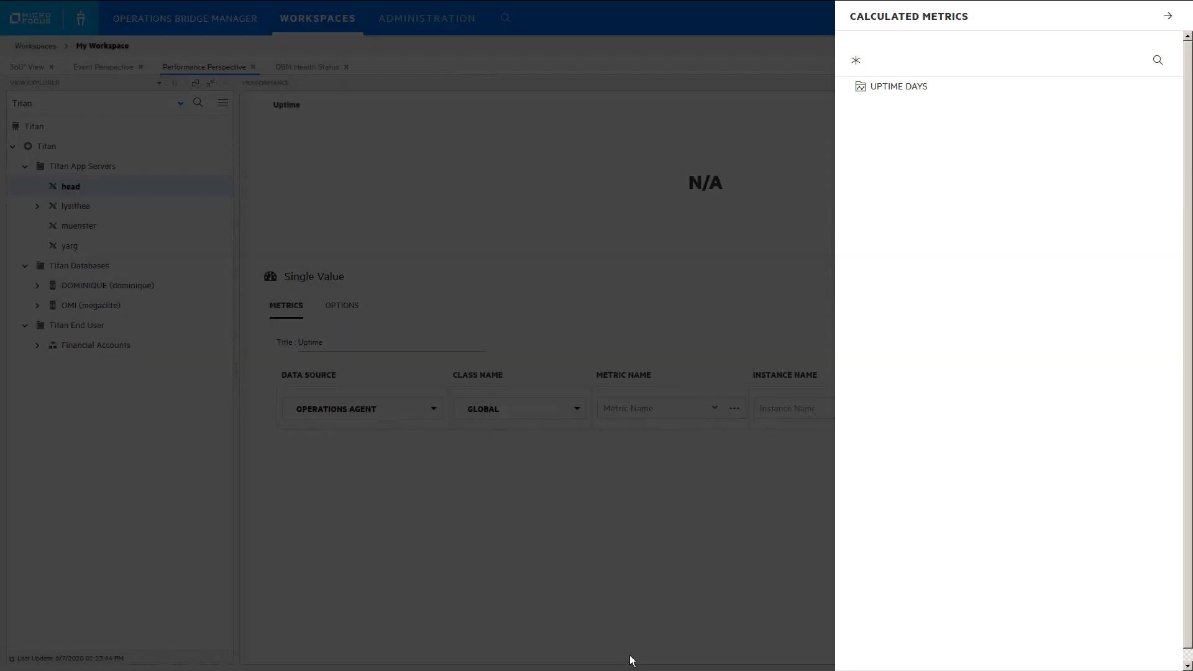
click(1169, 19)
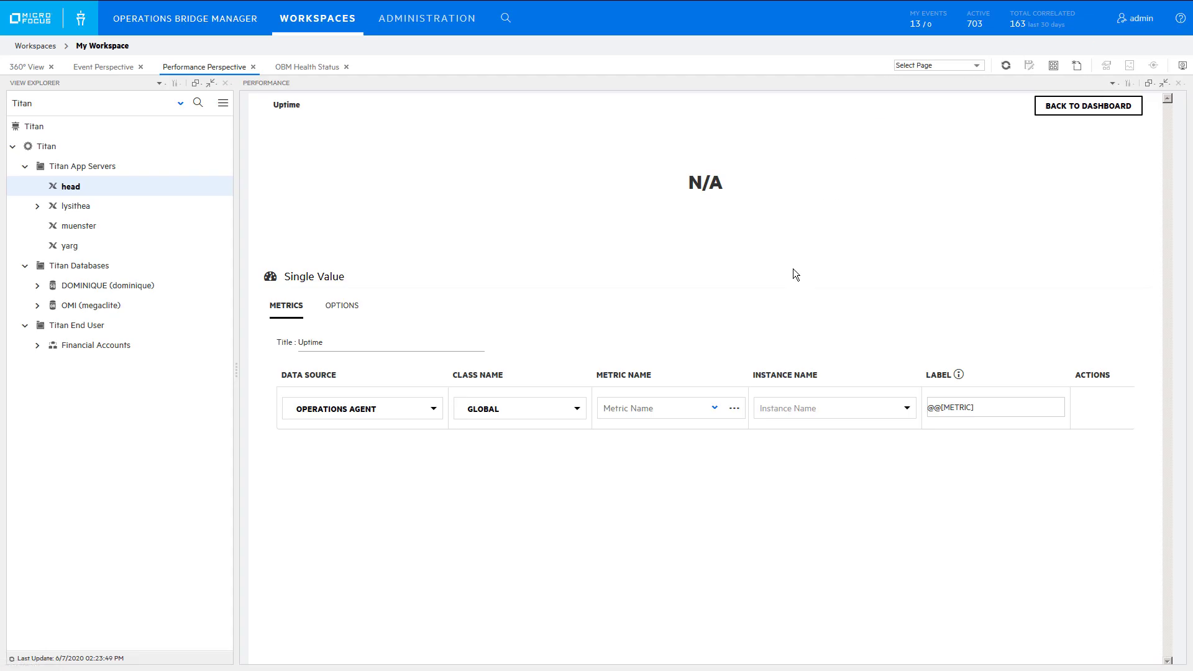
- Choose UPTIME DAYS as the Uptime widget's metric name
click(714, 408)
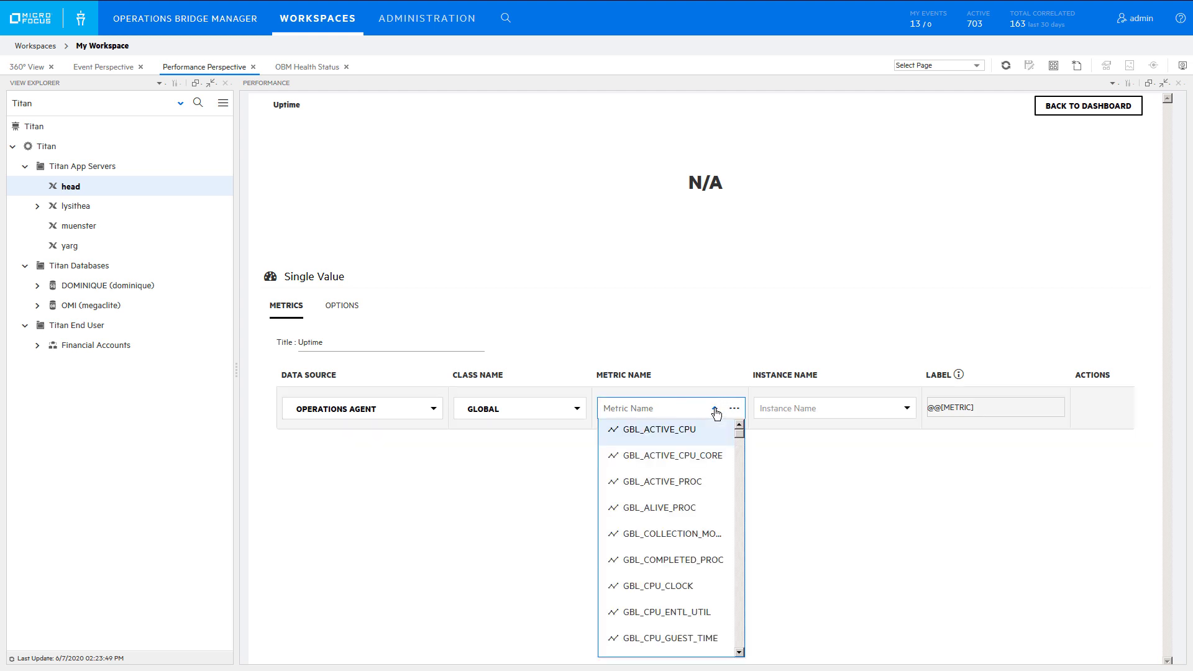
drag(740, 434, 745, 666)
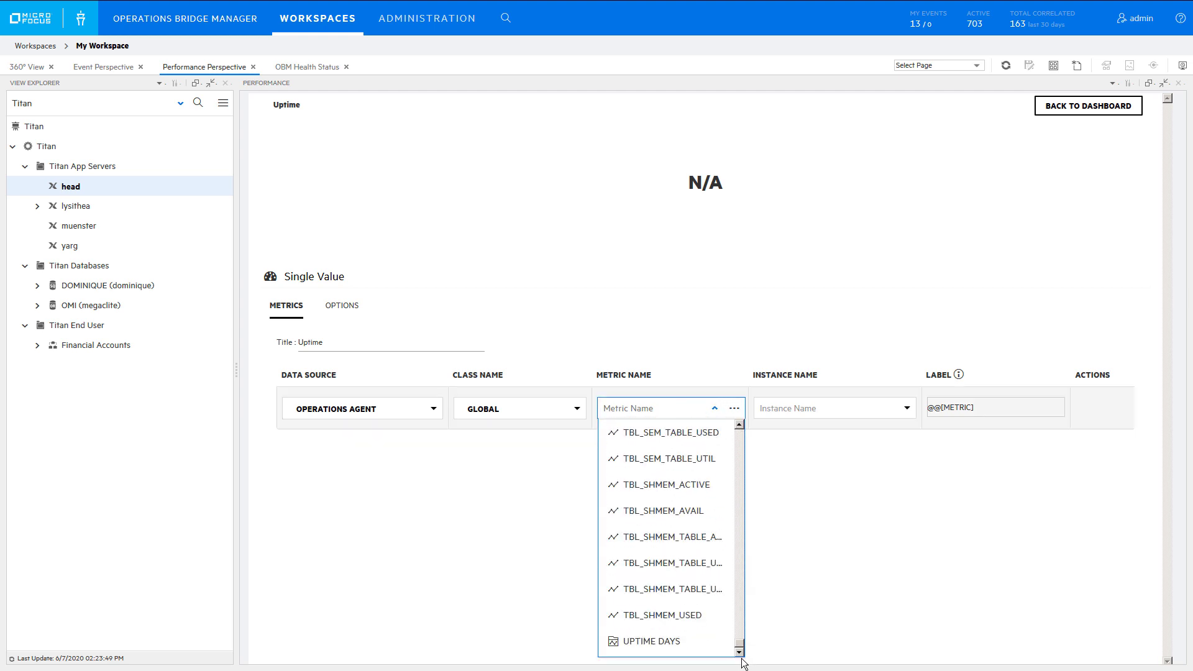
click(668, 646)
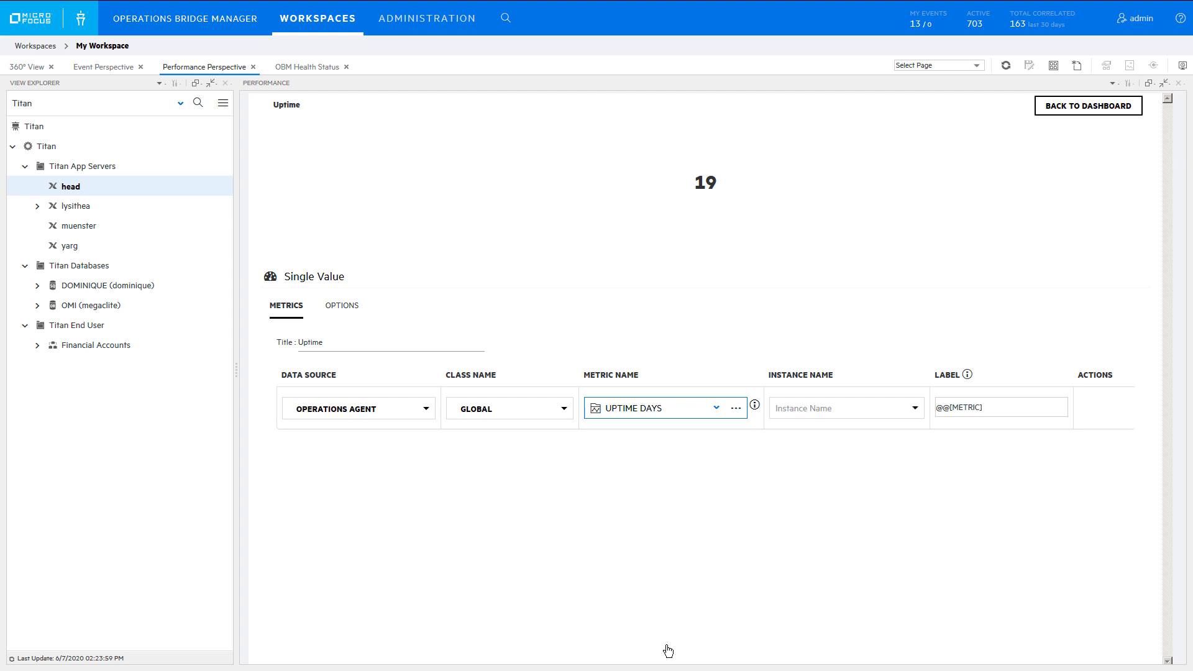
- Set Big Value to current, postfix 'Days', value font 200% and postfix font 80%
click(346, 306)
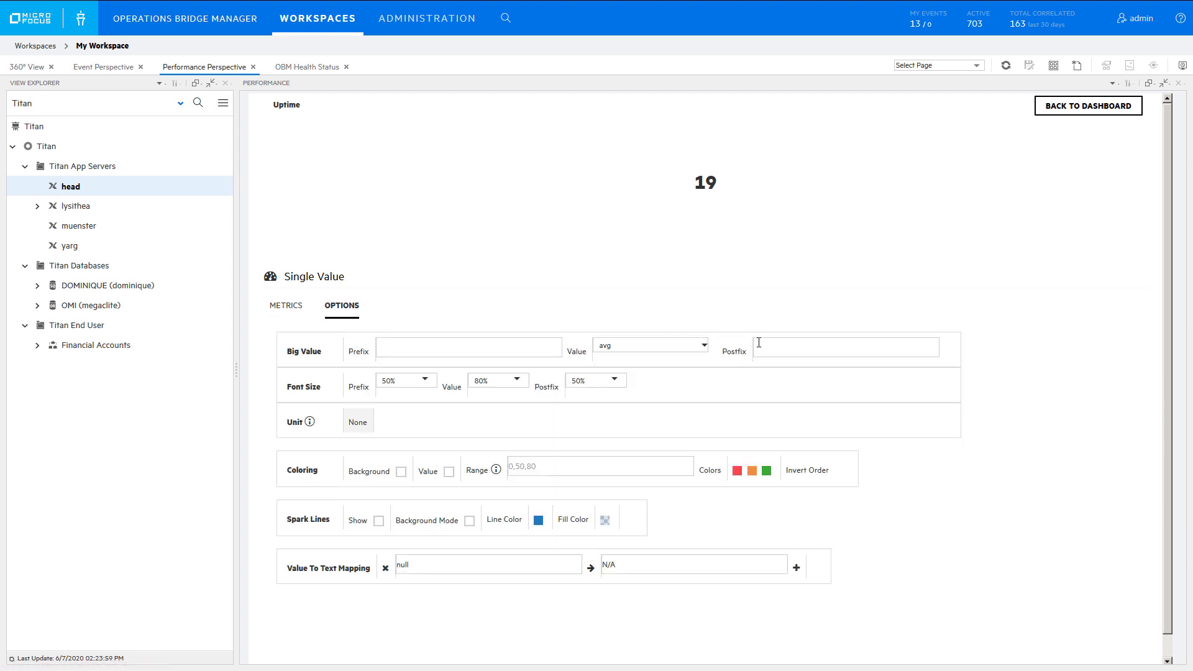
click(705, 347)
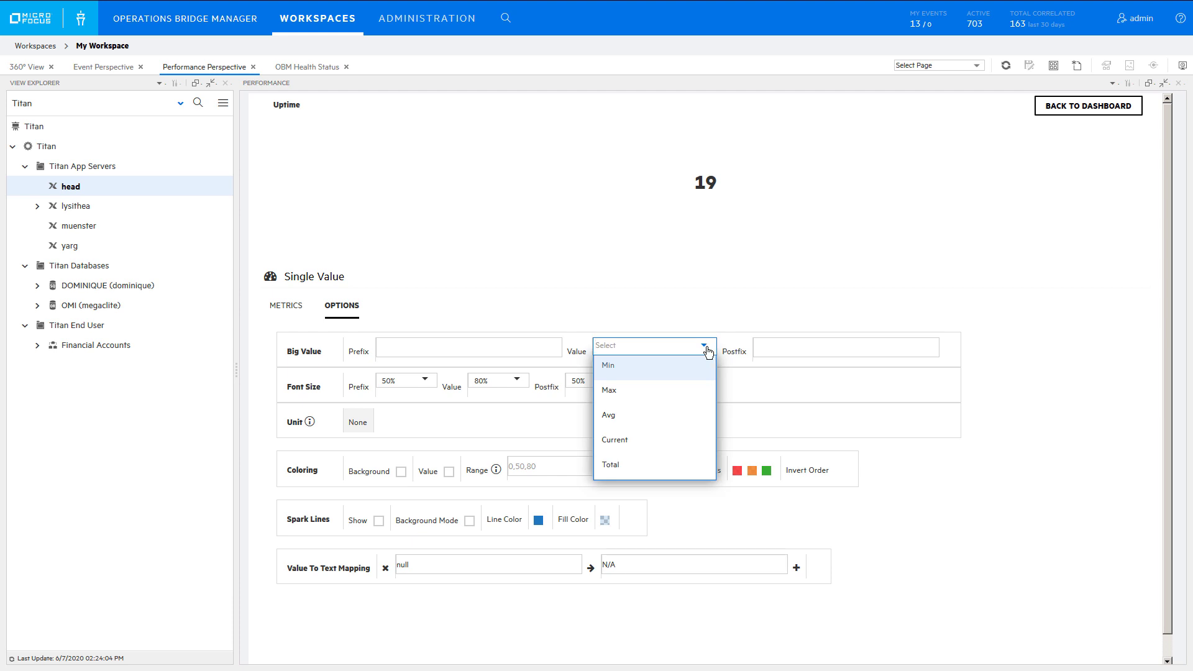
click(675, 444)
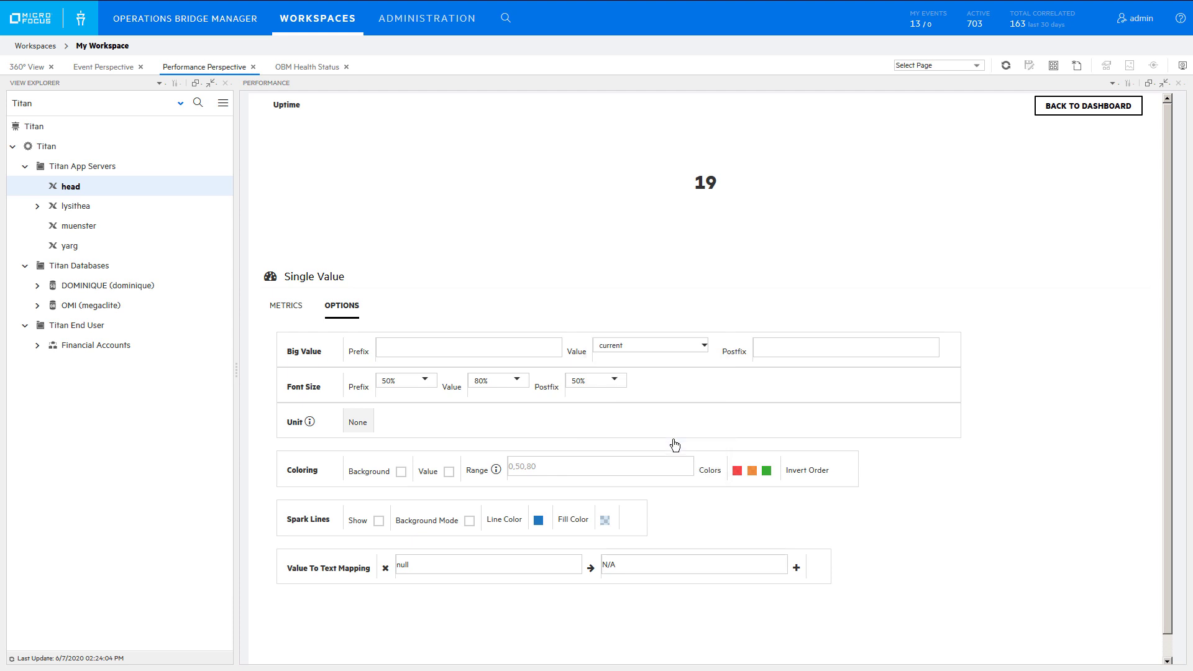
click(787, 348)
text(Days)
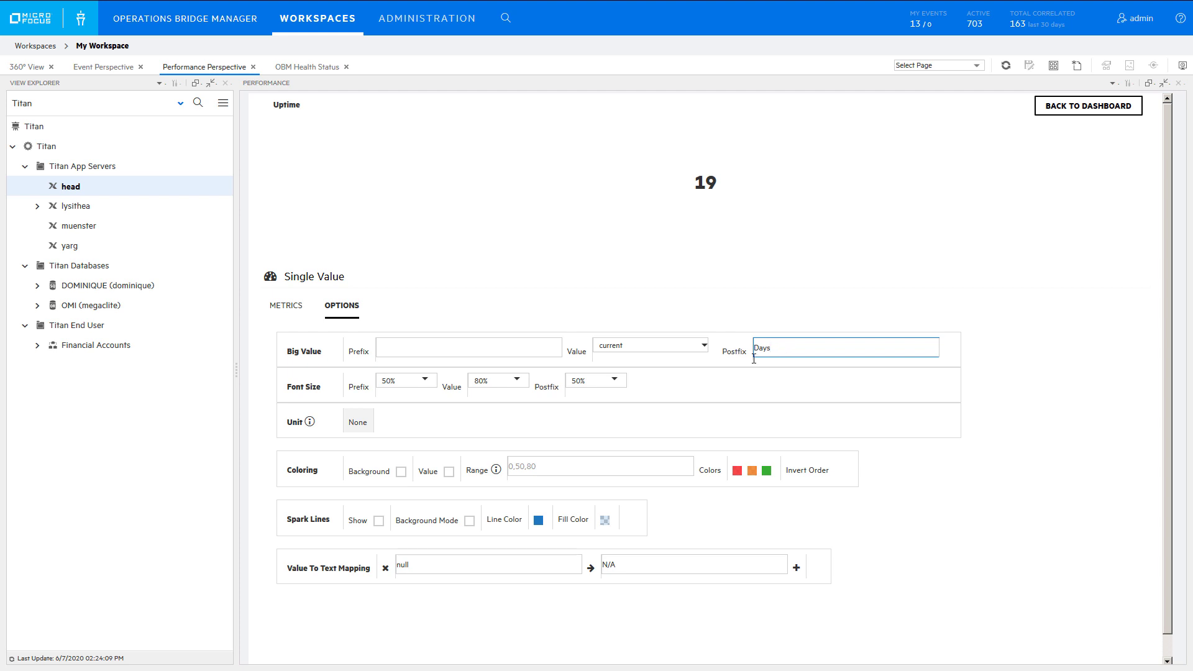
click(521, 381)
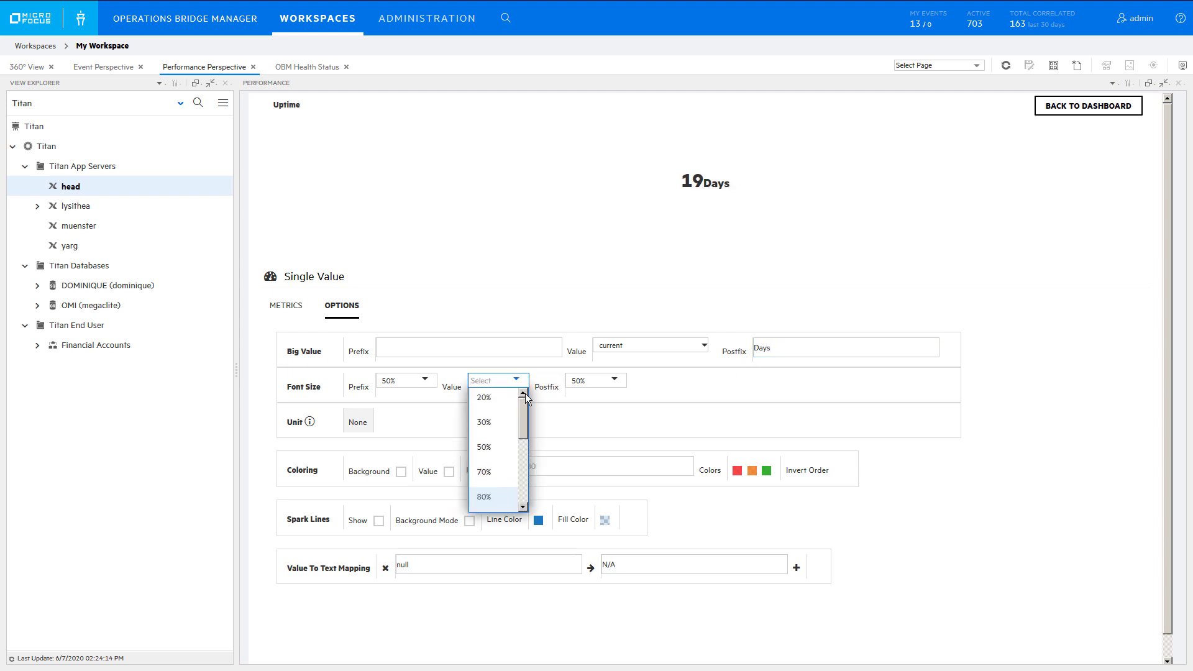
drag(527, 404, 524, 471)
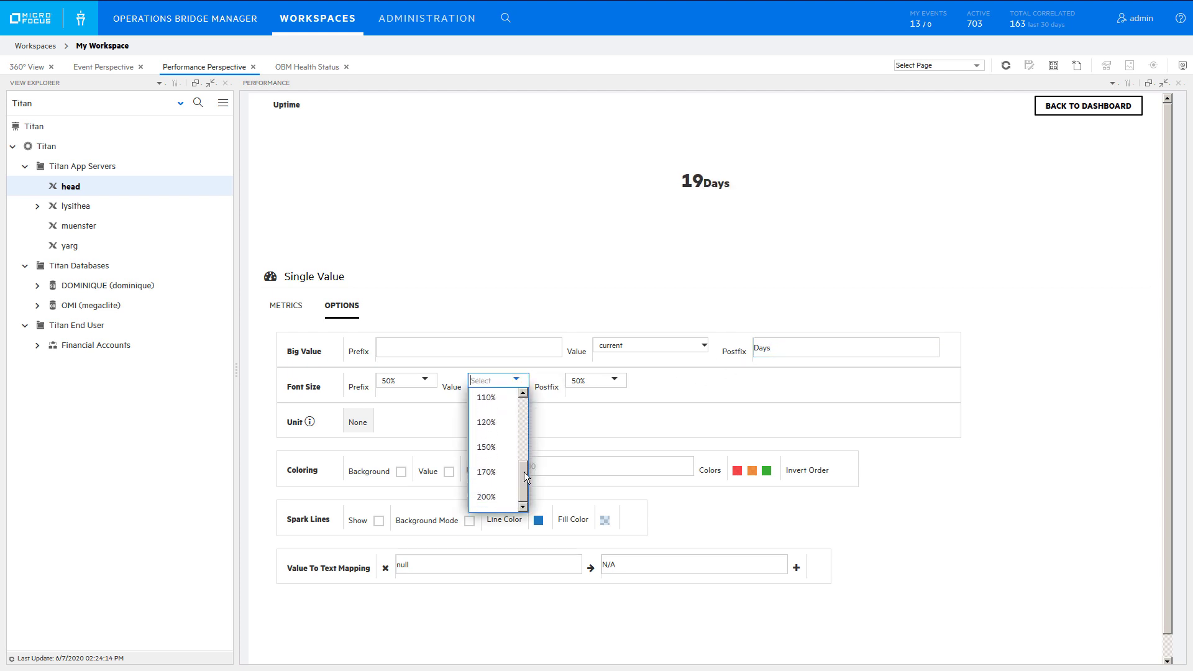
click(487, 497)
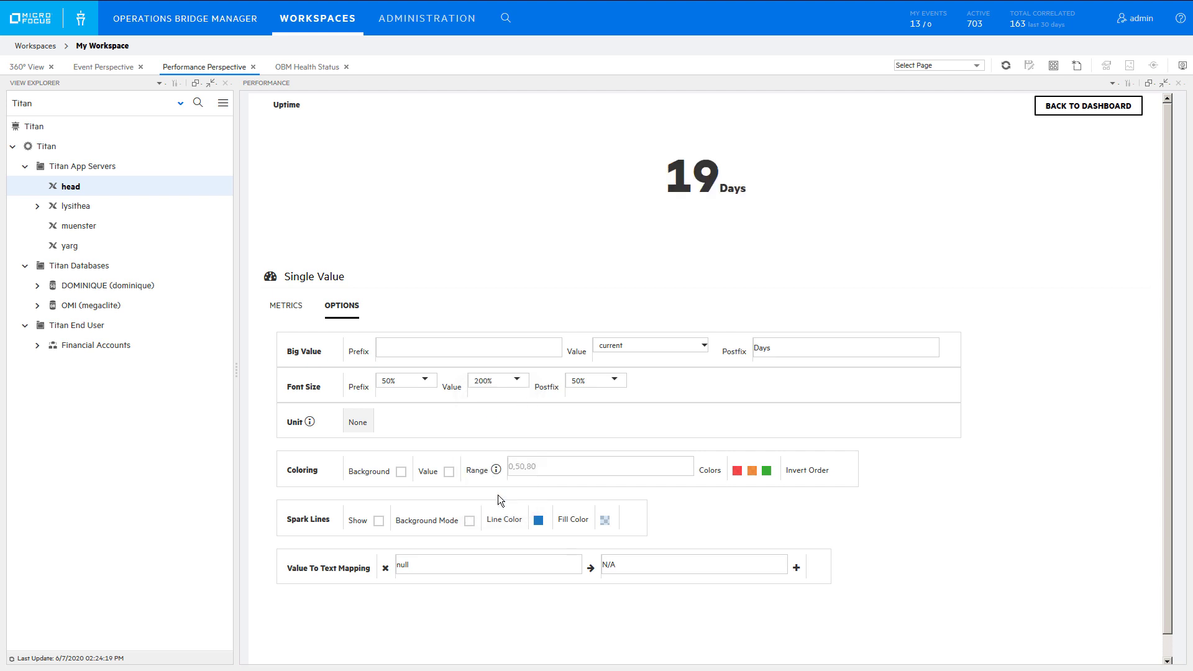
click(615, 381)
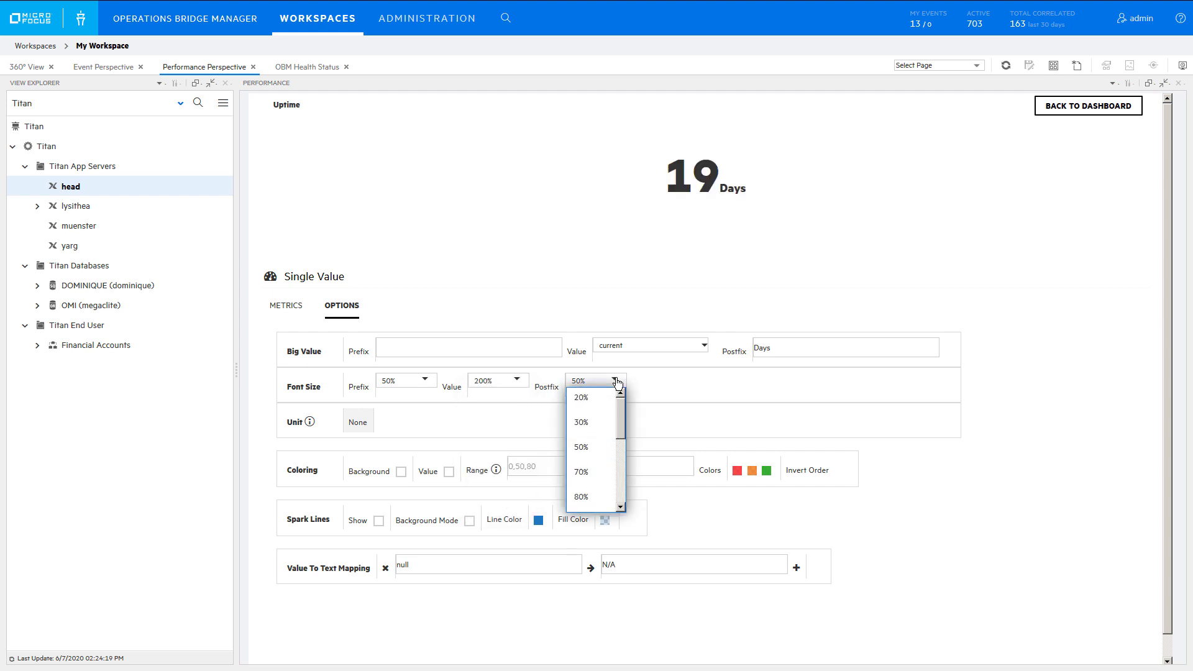
click(595, 498)
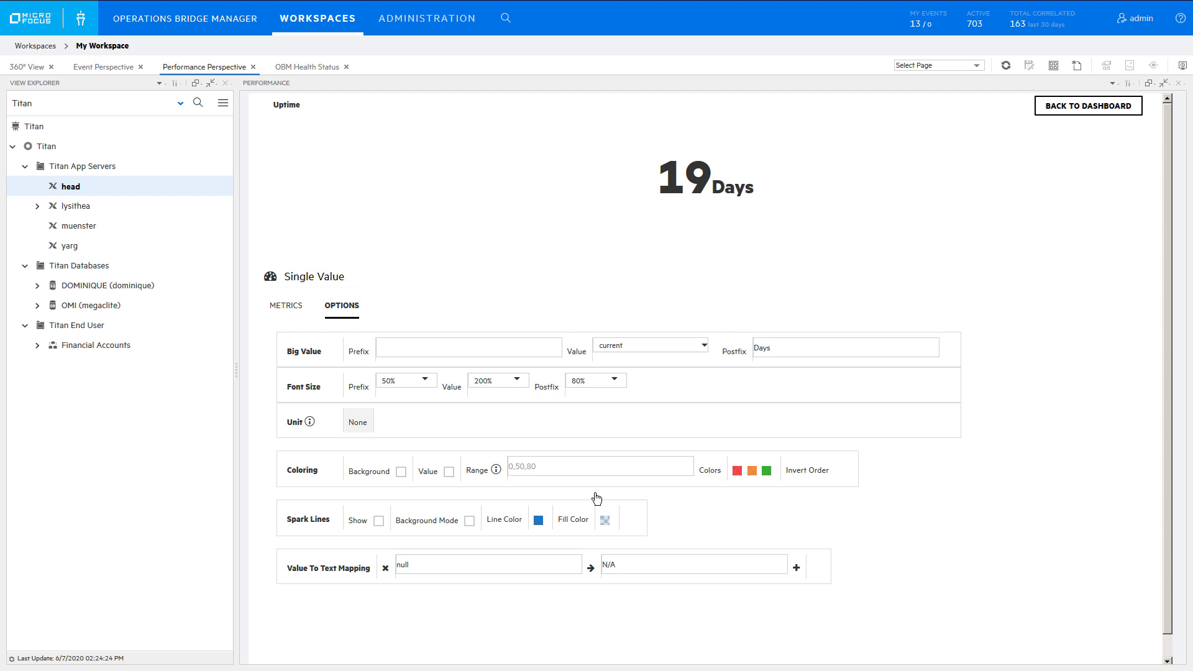
- Return to the full dashboard and save it as 'Memory and Uptime', replacing 'empty'
click(1088, 109)
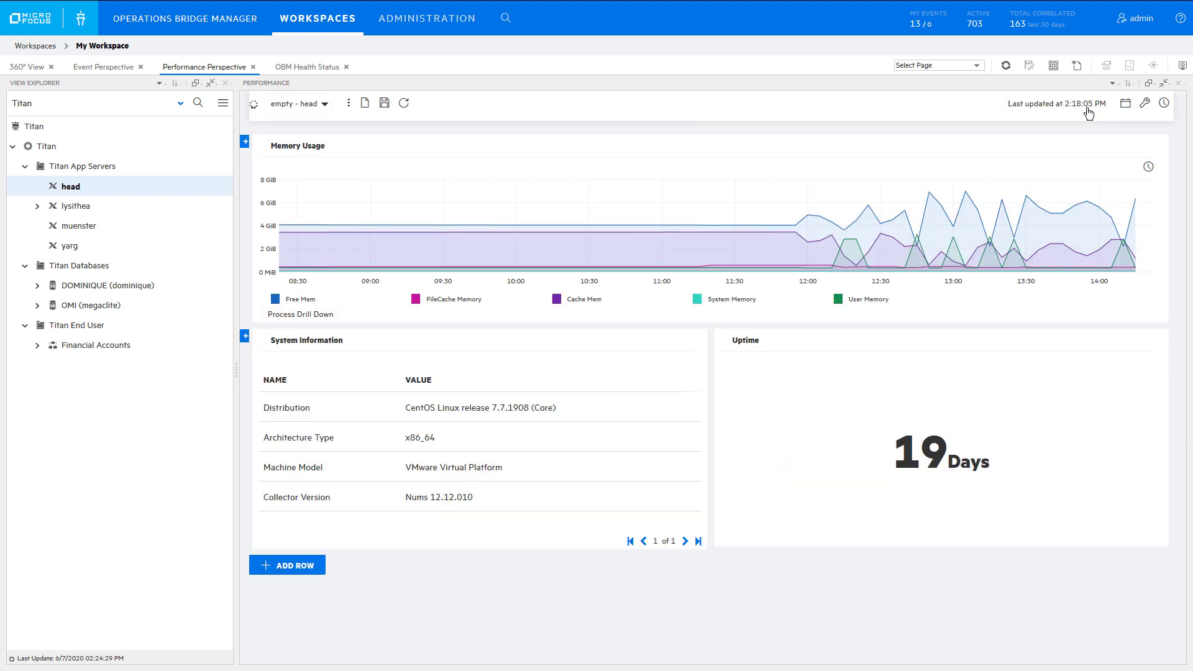
click(384, 103)
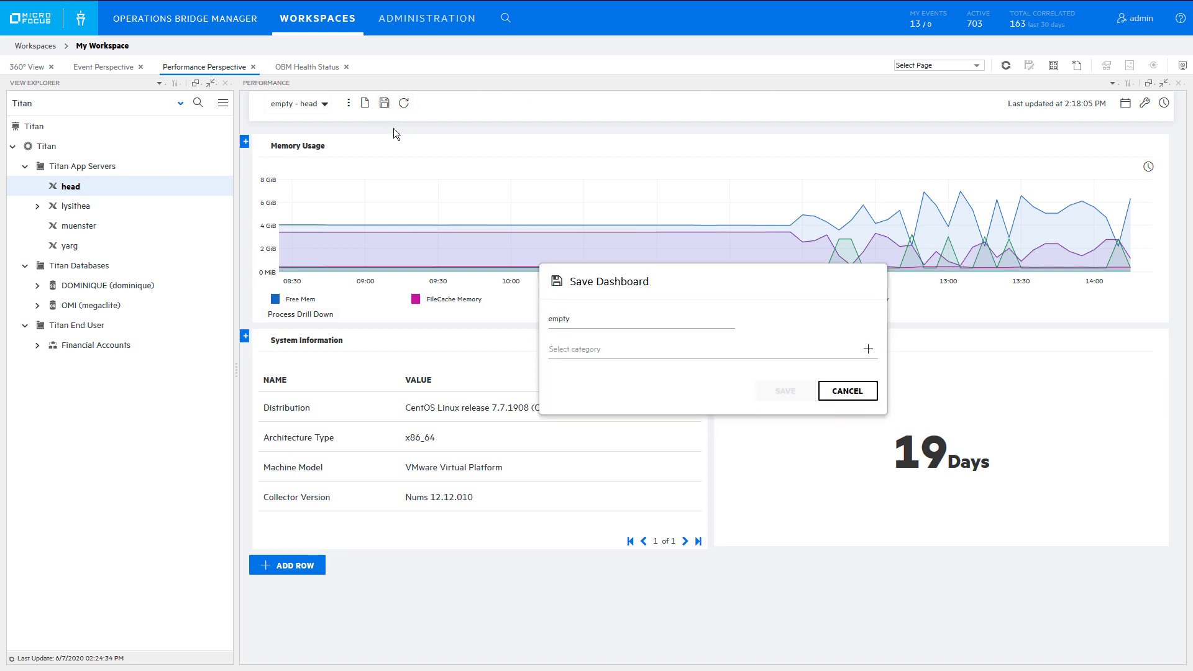
double_click(640, 316)
text(Memory and Uptime)
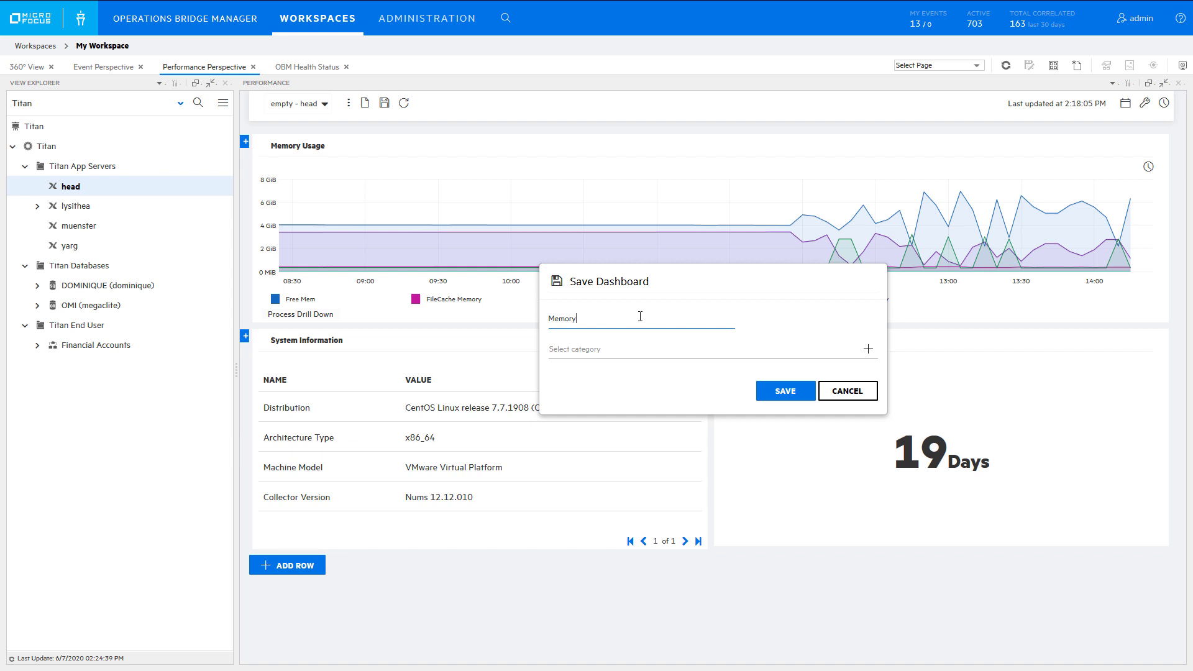
click(786, 392)
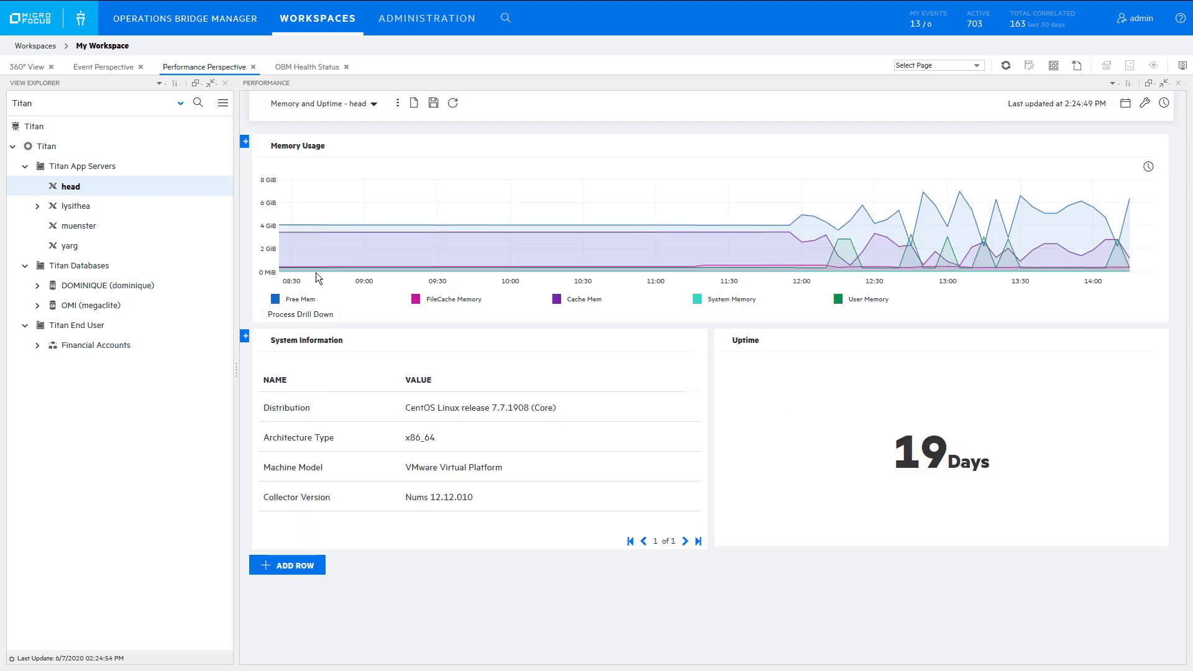
- Load the Memory and Uptime dashboard for yarg and zoom Memory Usage to about 12:48–13:26
click(116, 250)
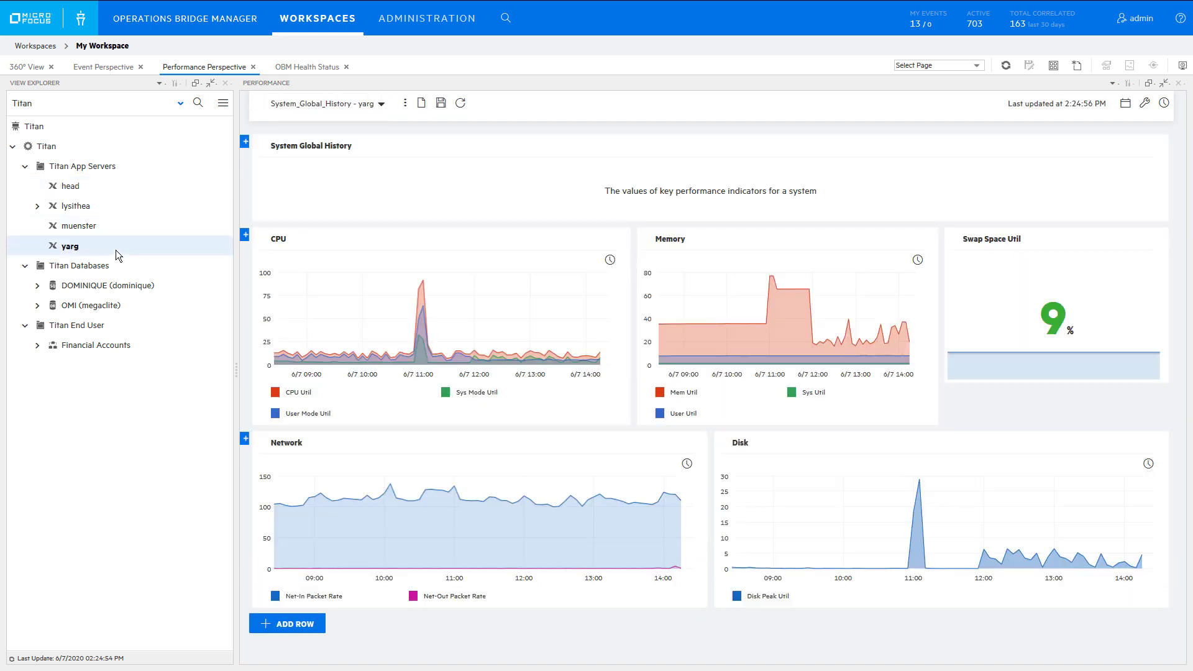
click(381, 104)
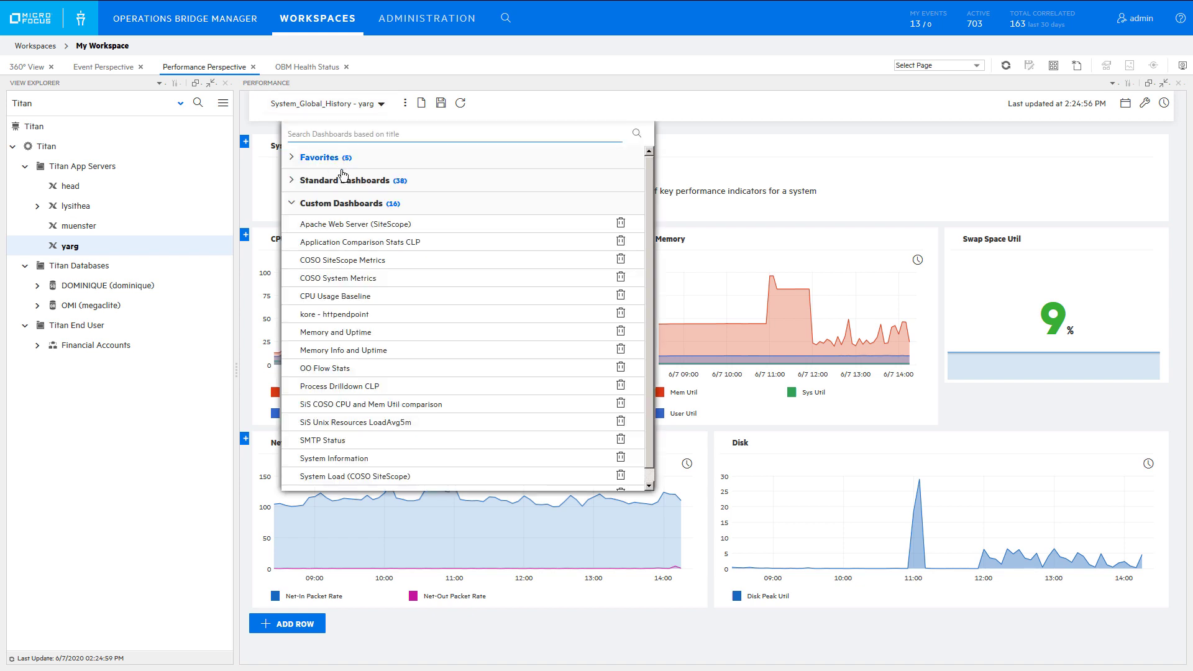
click(376, 333)
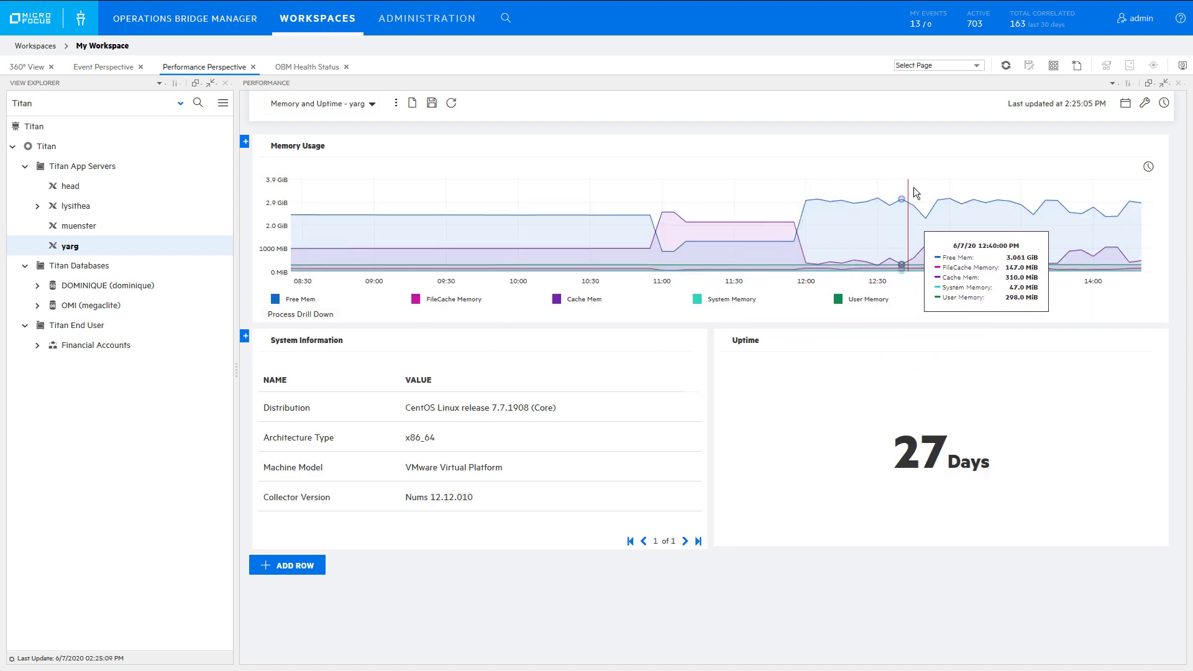
drag(943, 192, 1017, 199)
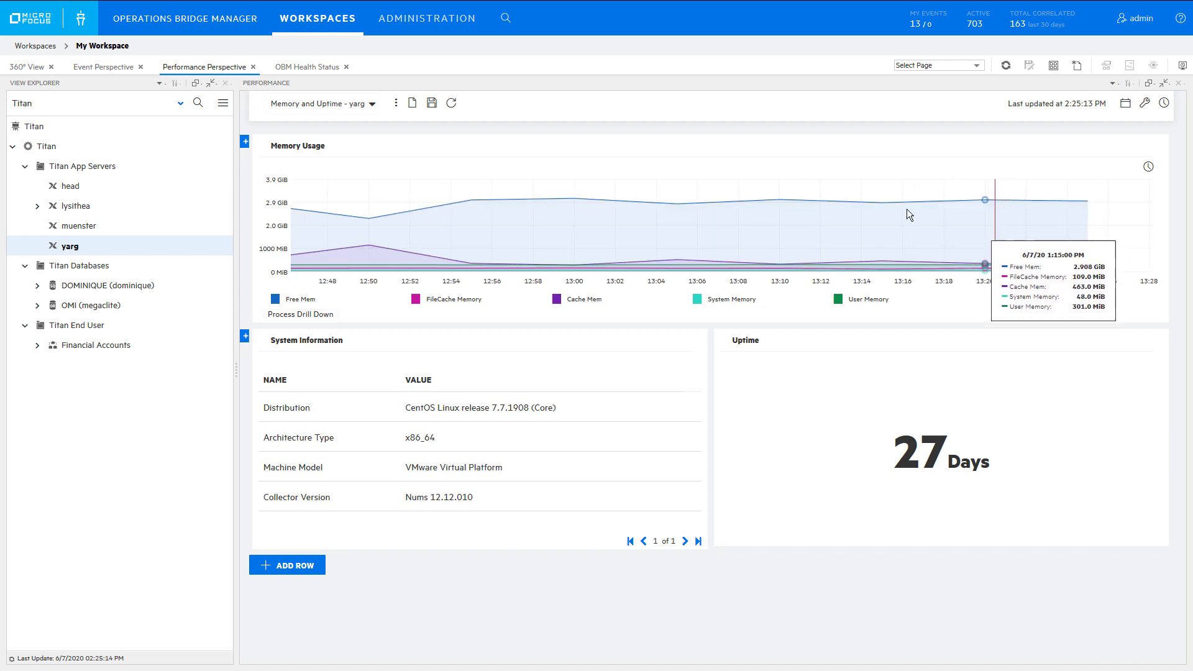
- Open the Process Drill Down from under the Memory Usage chart
click(305, 314)
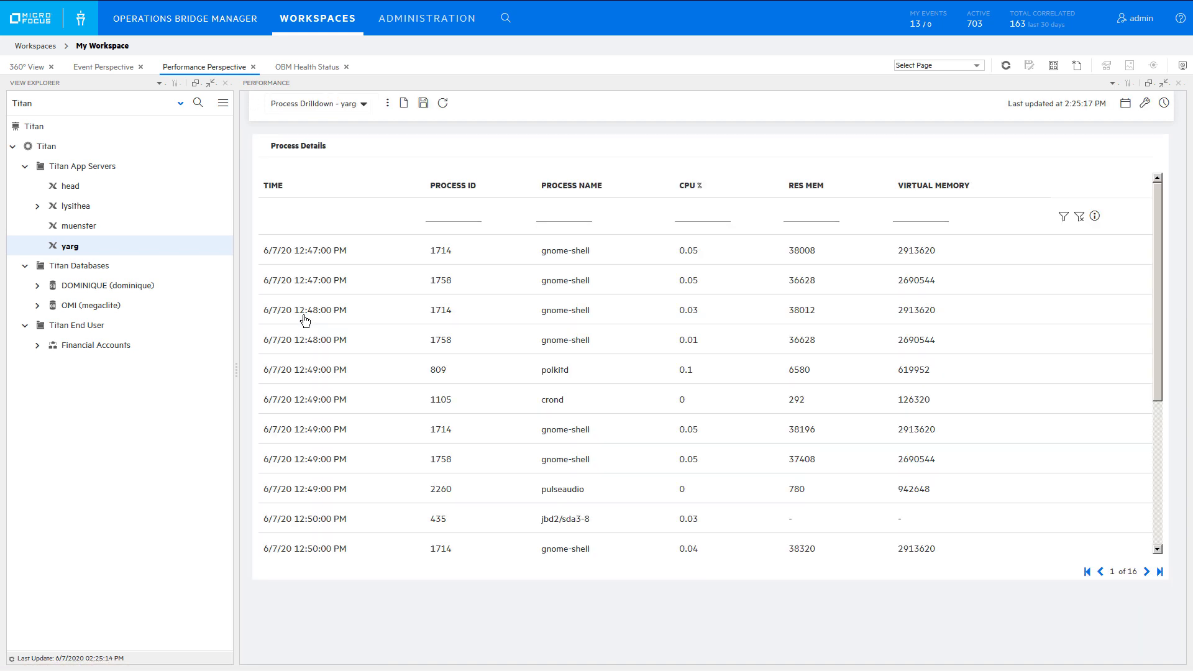